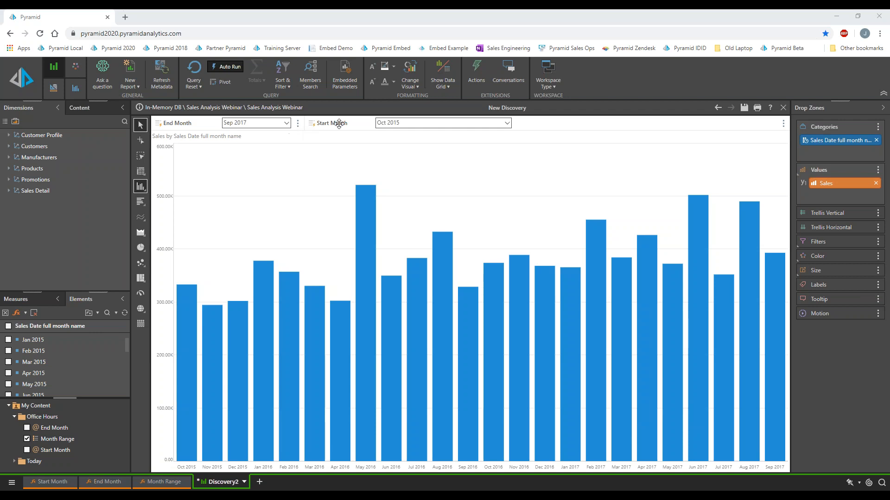
- Set the End Month parameter of the sales chart to Oct 2016
click(288, 123)
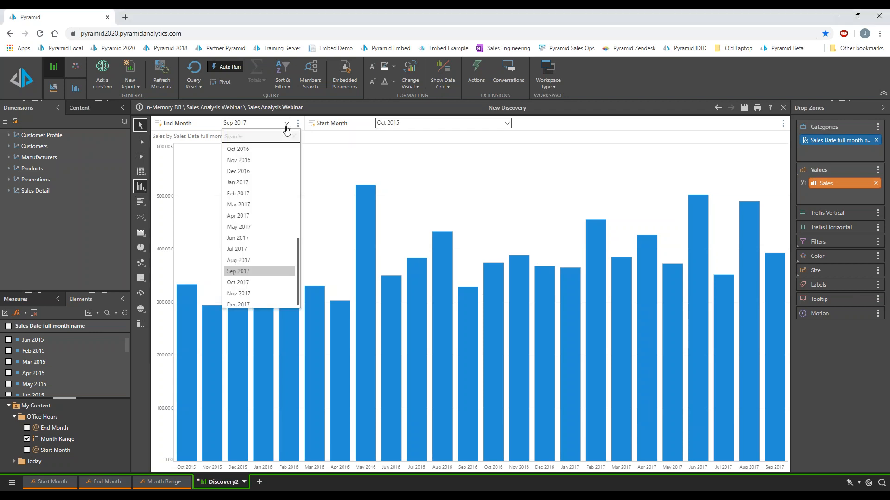
click(257, 160)
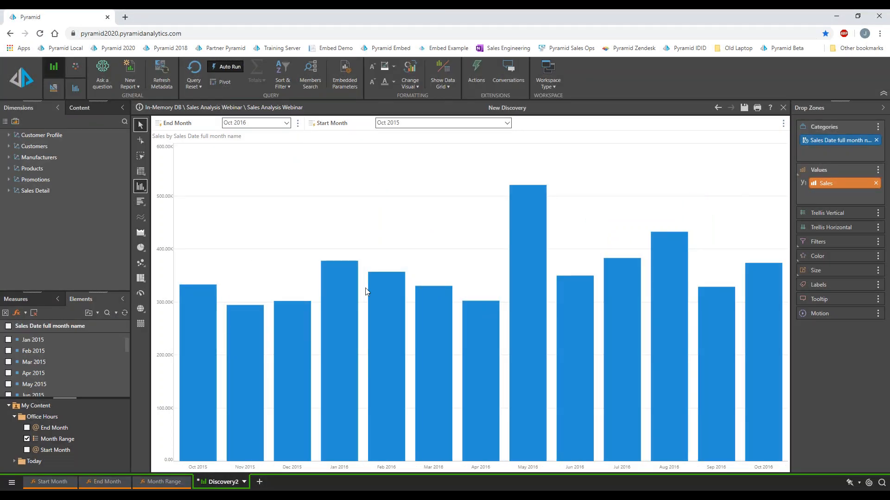
mouse_move(614, 344)
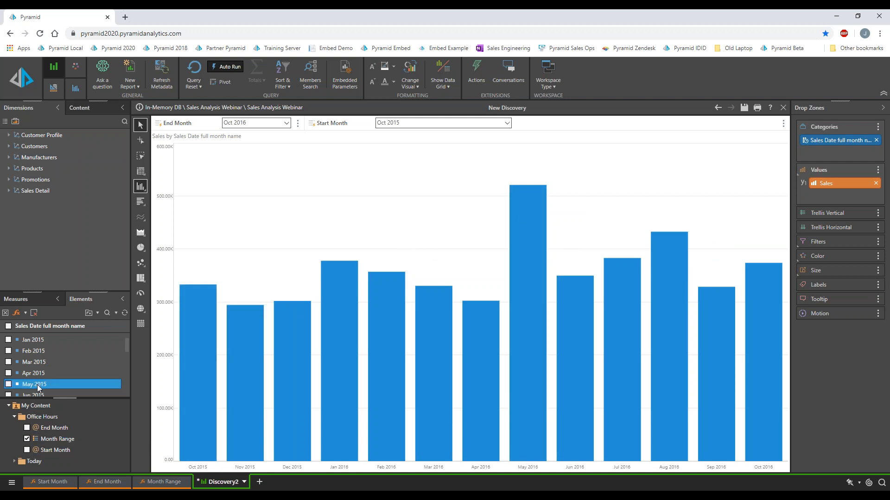
- Create an Aggregate formula from the Month Range list in the Office Hours folder
right_click(55, 440)
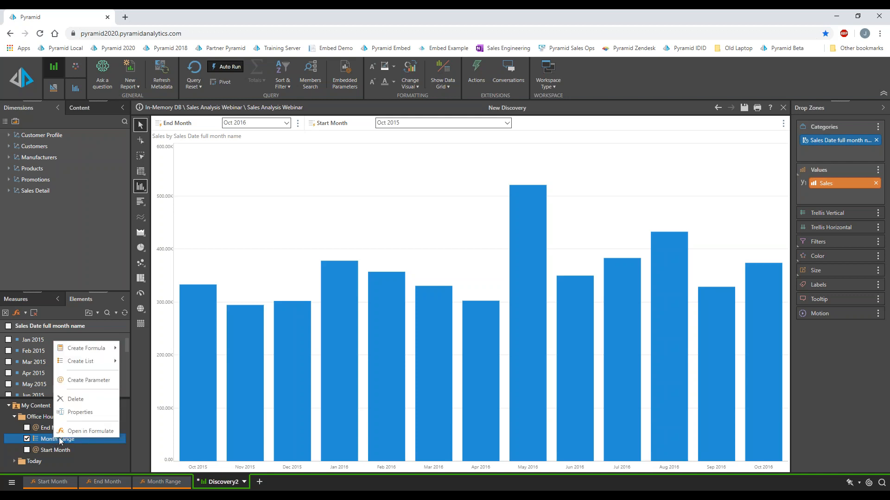
mouse_move(95, 349)
mouse_move(158, 351)
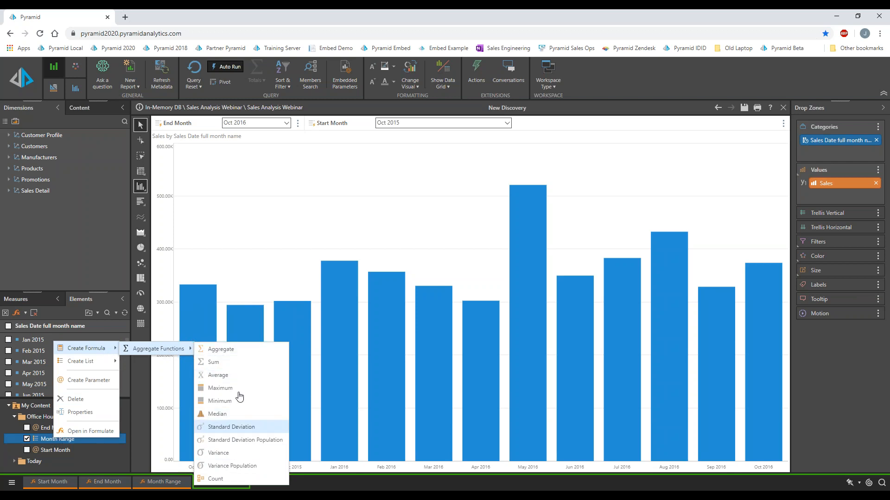
click(219, 354)
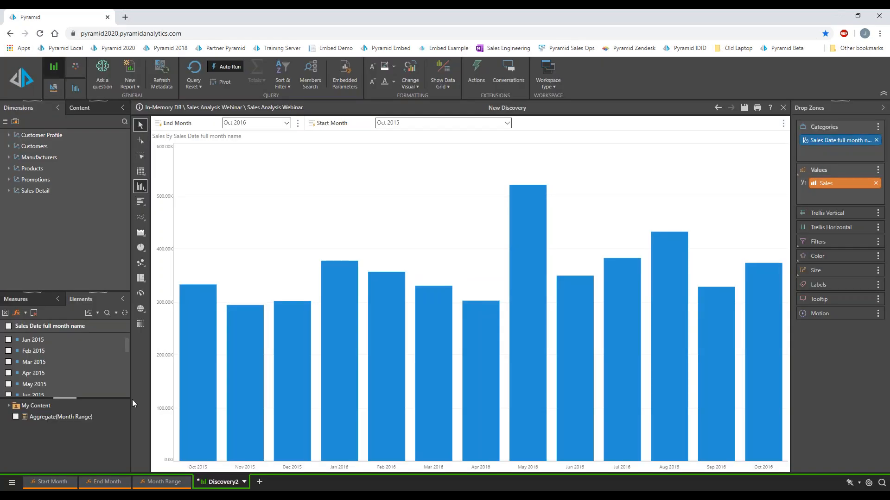
- Make the Aggregate(Month Range) formula shareable, saving it in the Office Hours folder as "Total Range"
right_click(60, 416)
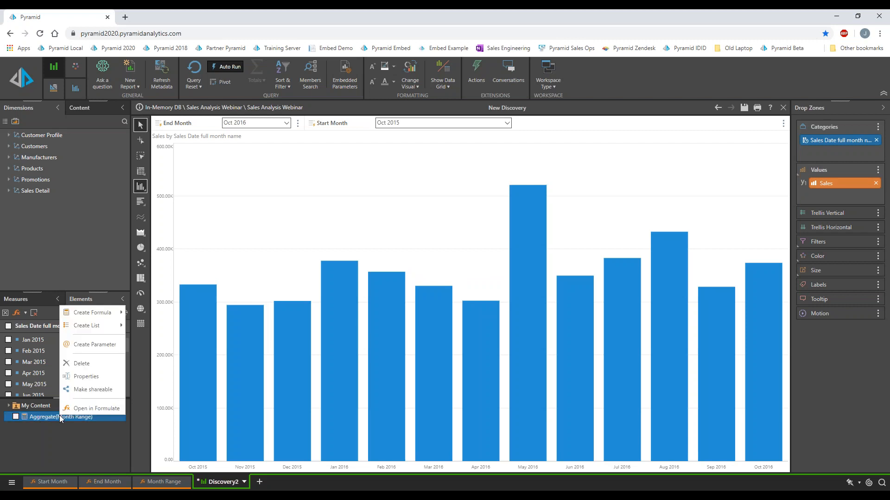
click(95, 390)
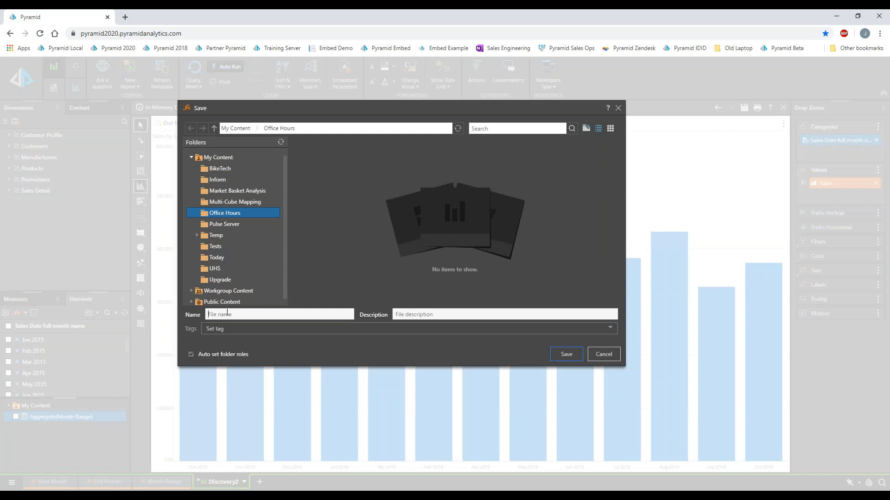
text(Total Range)
key(Return)
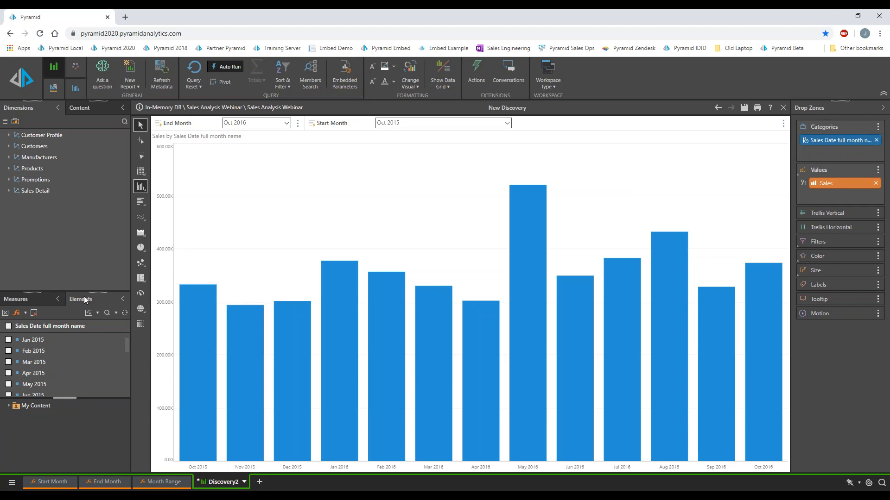
- Create an Average formula from the Month Range list in the Office Hours folder
click(9, 406)
click(15, 417)
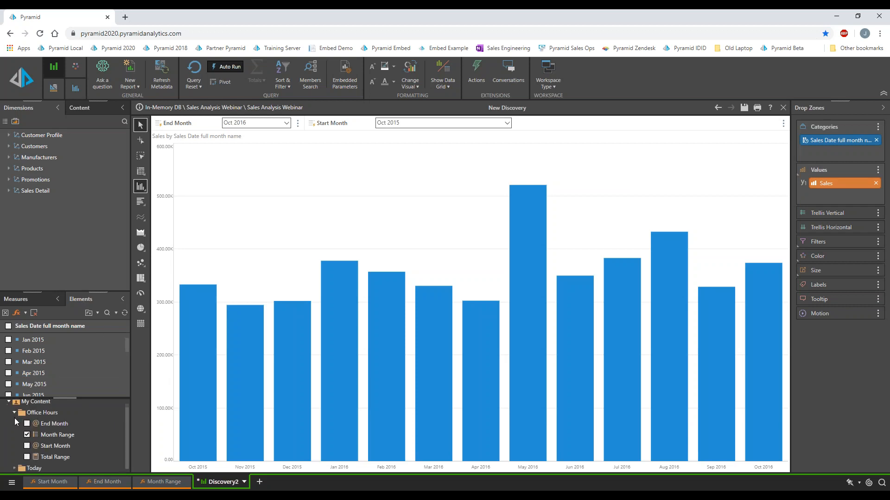
right_click(63, 438)
mouse_move(171, 349)
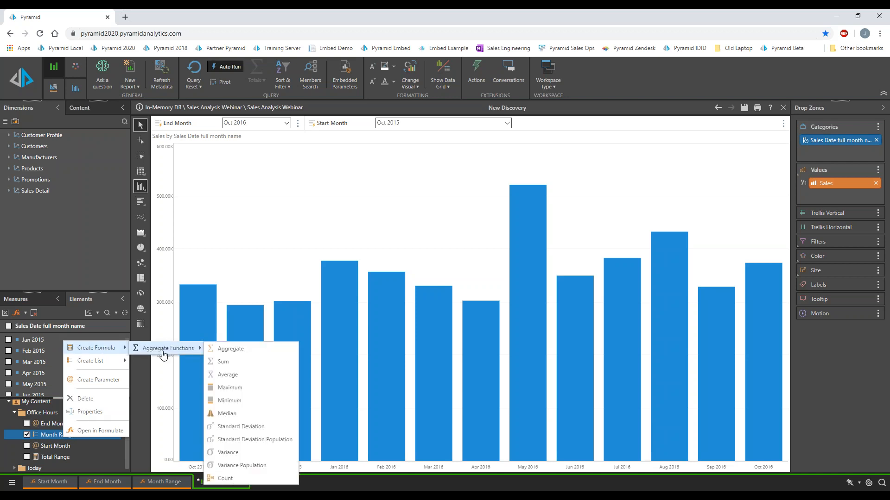
click(231, 374)
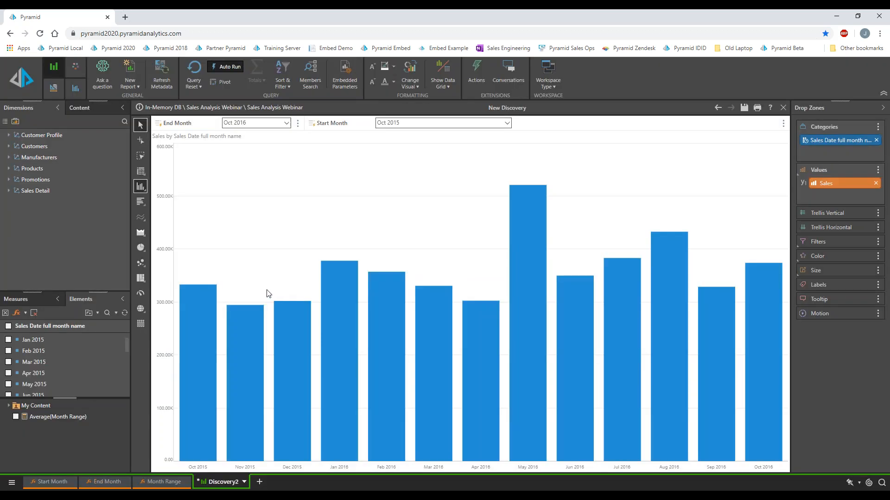
- Make the Average(Month Range) formula shareable, saving it in the Office Hours folder as "Avg Range"
click(57, 417)
right_click(57, 418)
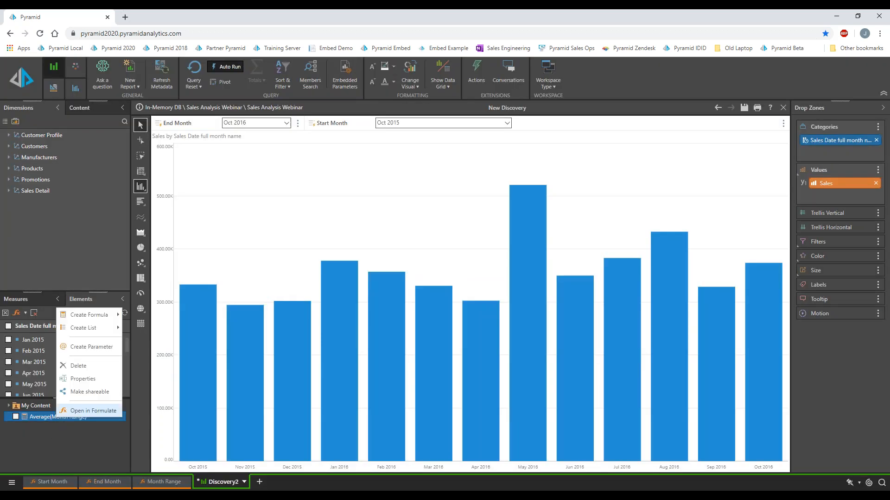
click(88, 392)
click(260, 316)
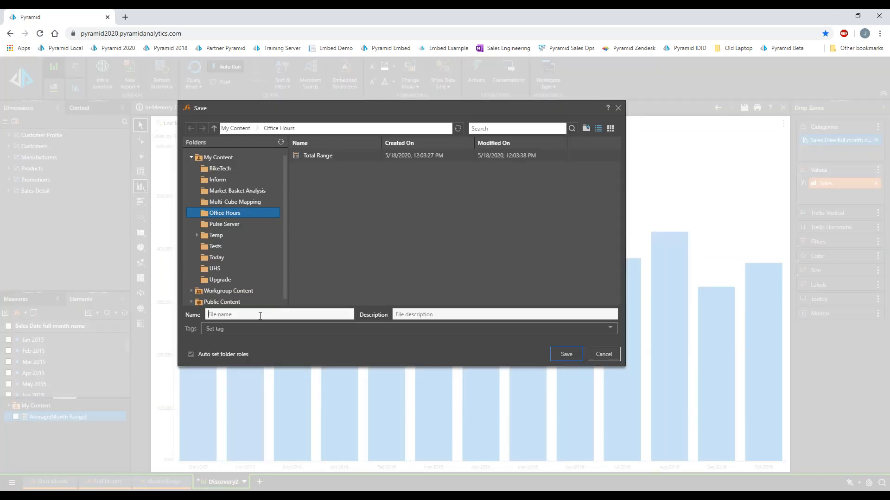
text(A)
key(Return)
- Temporarily add the Total Range formula from the Office Hours folder to the sales chart and remove it again
click(9, 406)
click(14, 417)
click(51, 462)
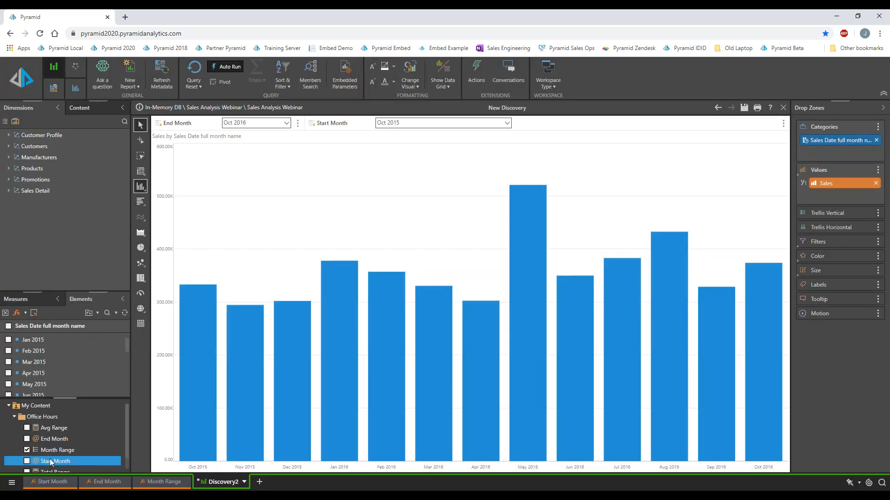
scroll(51, 461, down, 1)
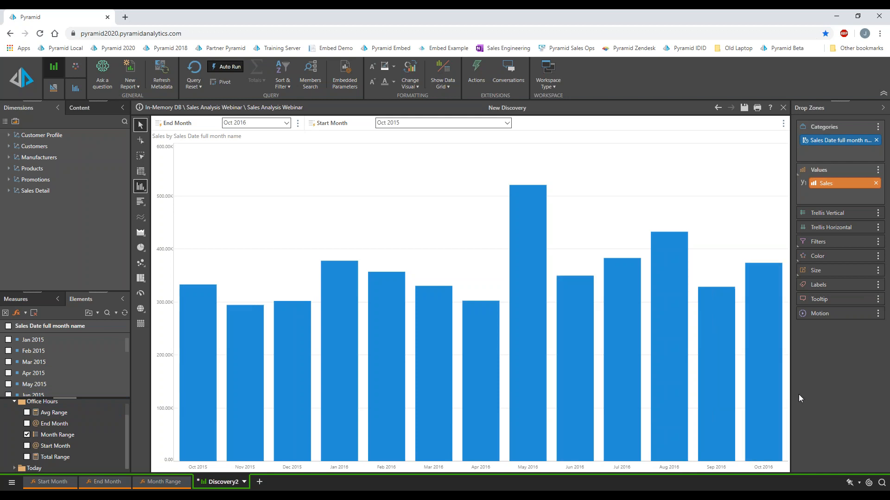
click(27, 457)
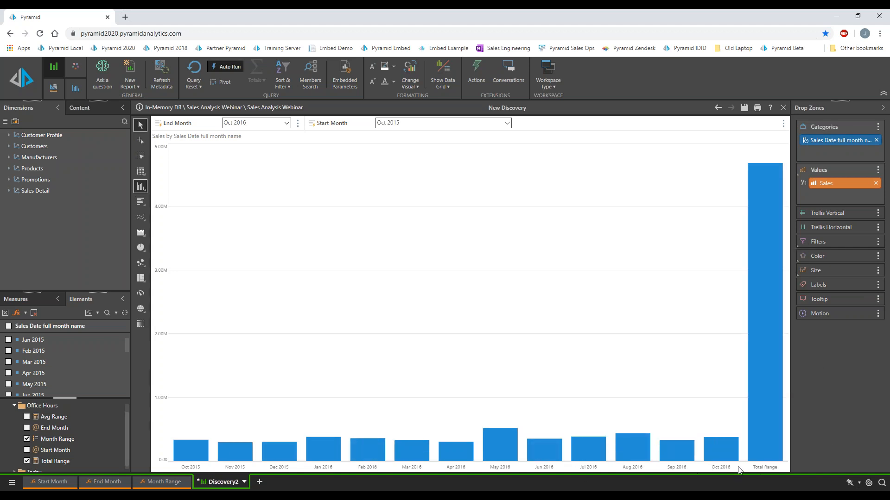
click(42, 463)
click(26, 461)
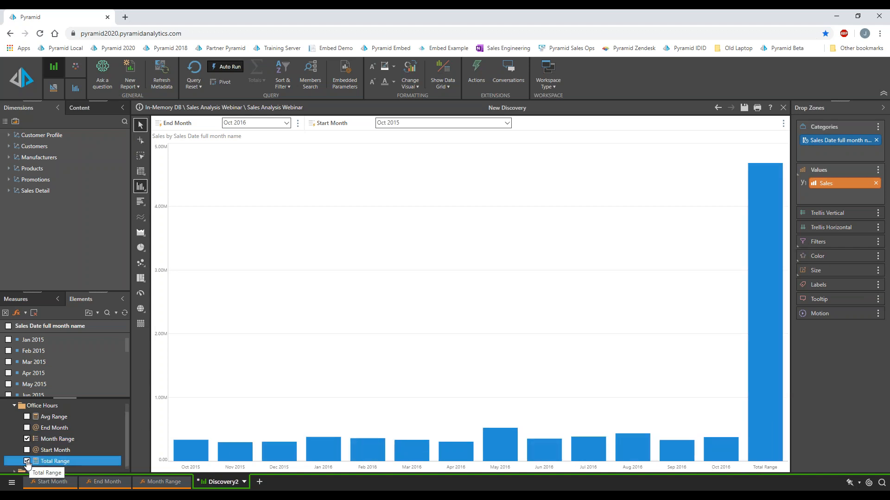
- Temporarily add the Avg Range formula to the sales chart beside the months and remove it again
key(Up)
key(Up)
key(Up)
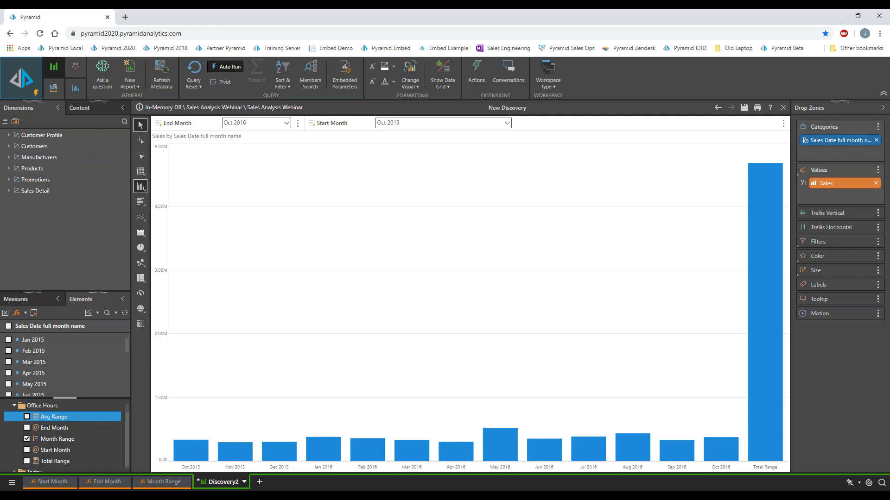
click(26, 417)
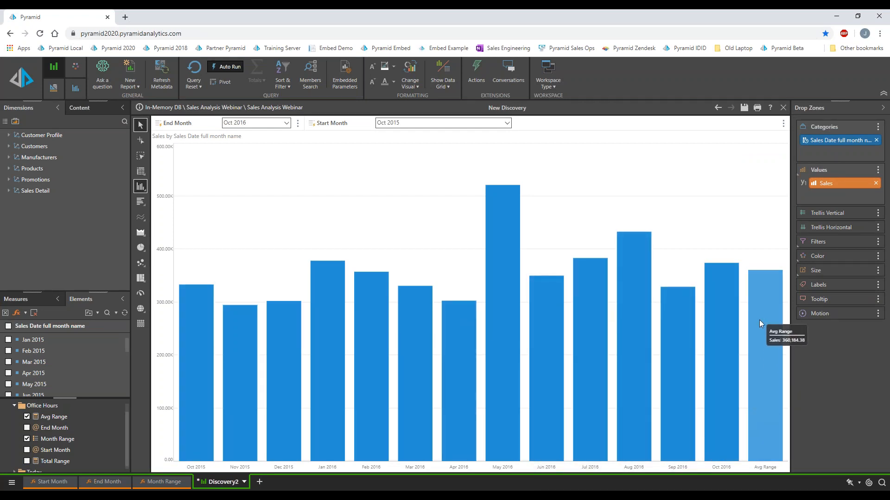
click(27, 417)
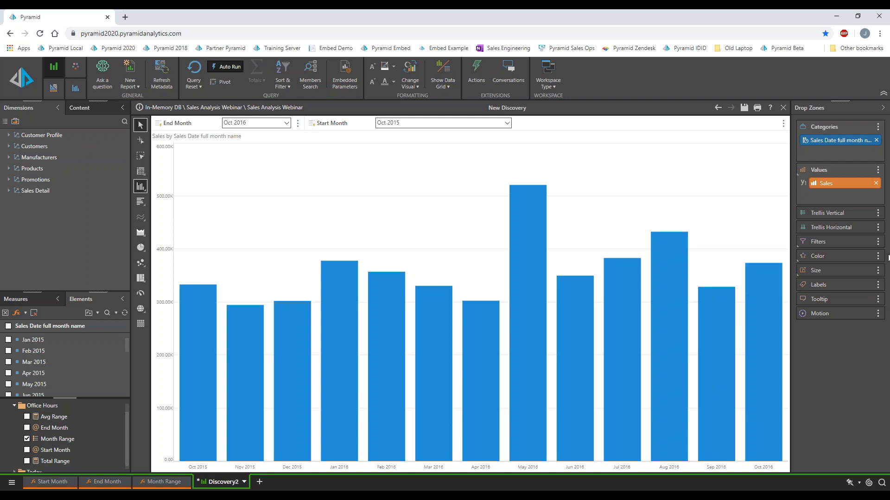
- Start a new report and place the Country field from Customers in a grid
mouse_move(778, 330)
click(130, 67)
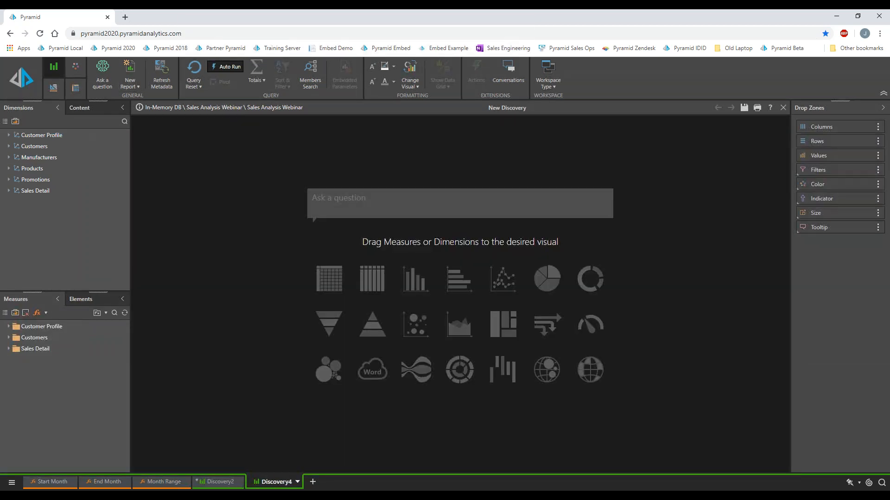
click(9, 146)
drag(37, 179, 330, 286)
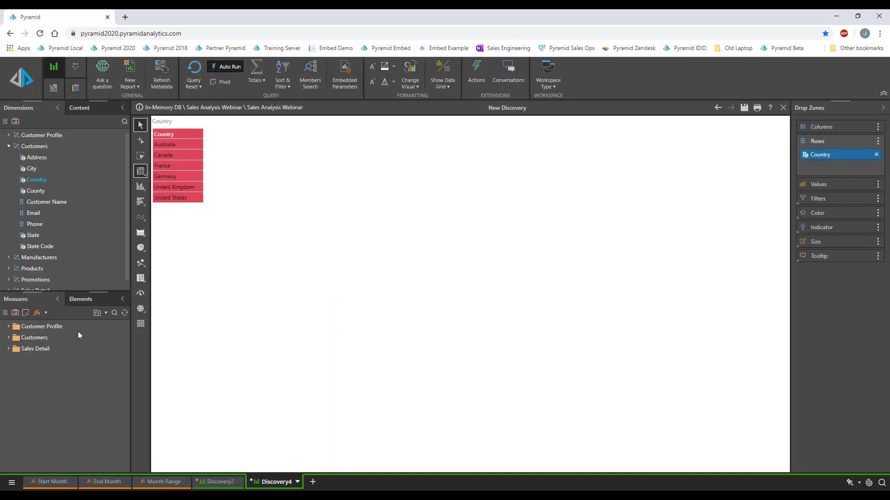
- List the elements of Sales Date full month name from Sales Detail's Time Intelligence folder
scroll(46, 269, down, 1)
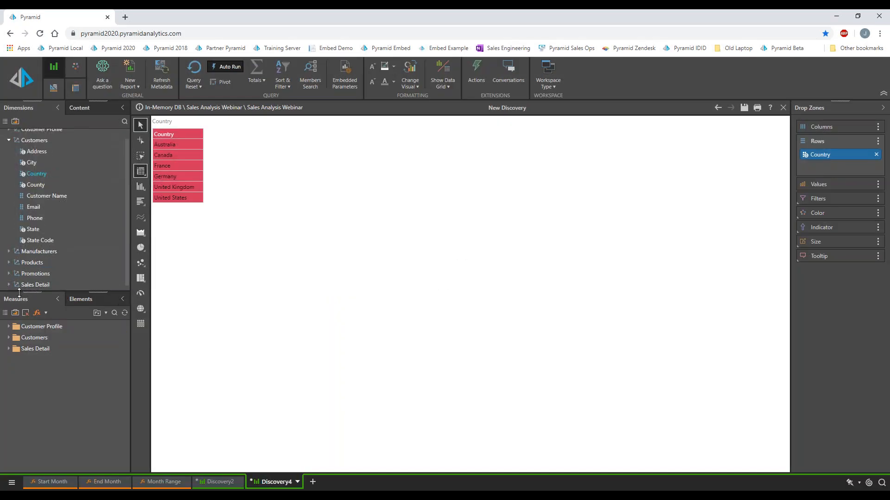
click(8, 285)
scroll(27, 243, down, 5)
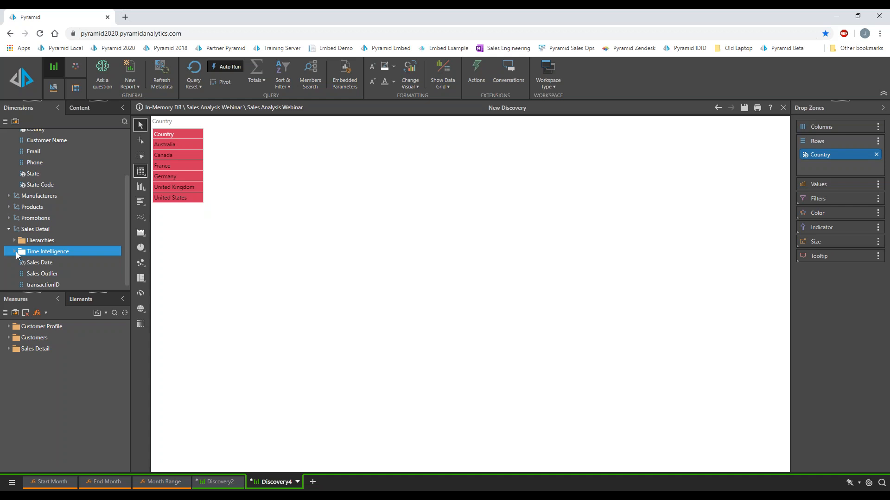
double_click(28, 245)
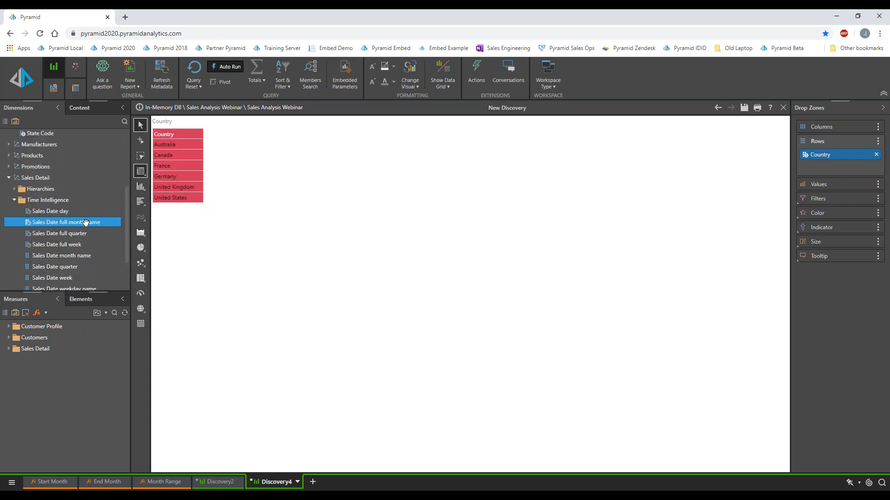
right_click(87, 223)
click(103, 230)
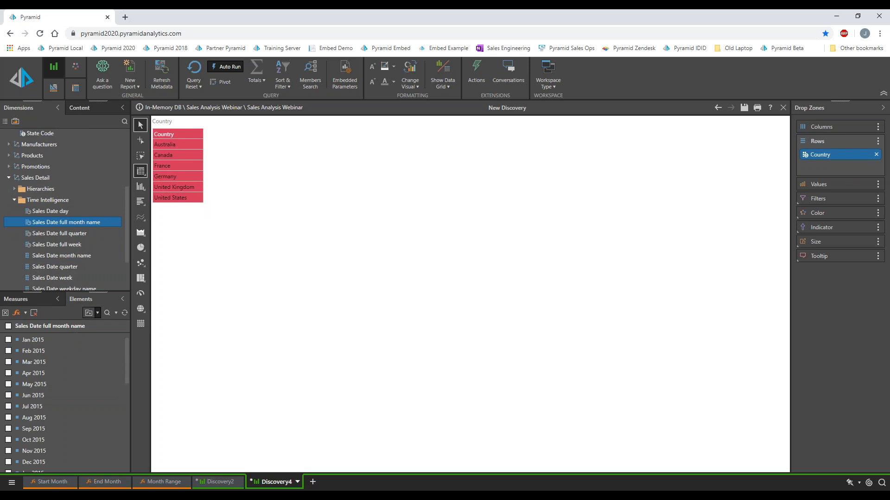
- Add the Total Range and Avg Range formulas from the Office Hours folder as columns of the country grid
click(98, 313)
click(95, 328)
click(8, 406)
click(14, 417)
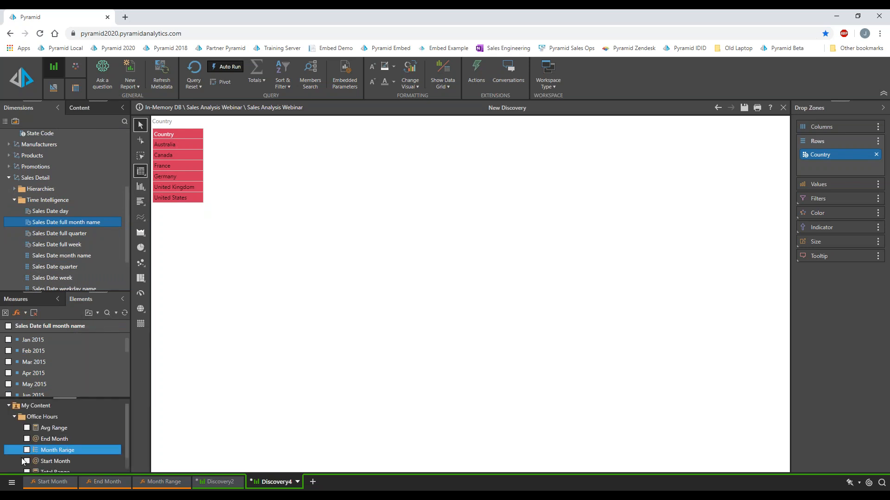
scroll(23, 461, down, 1)
click(27, 461)
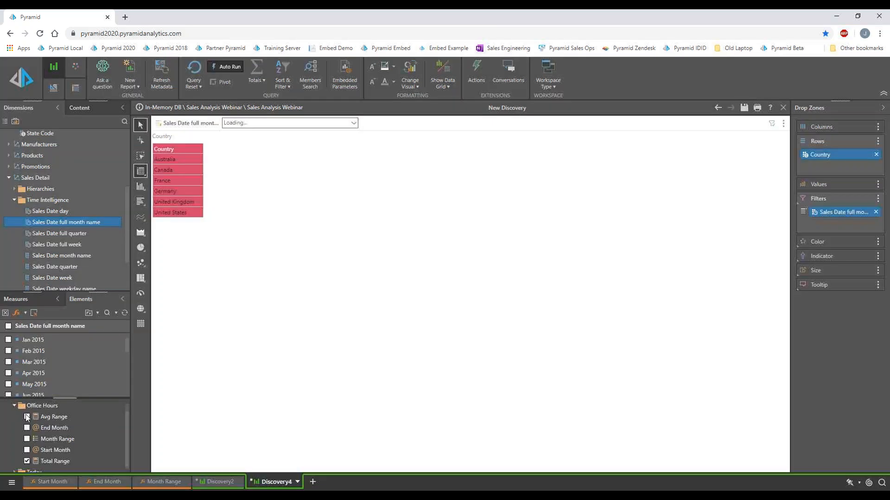
click(27, 416)
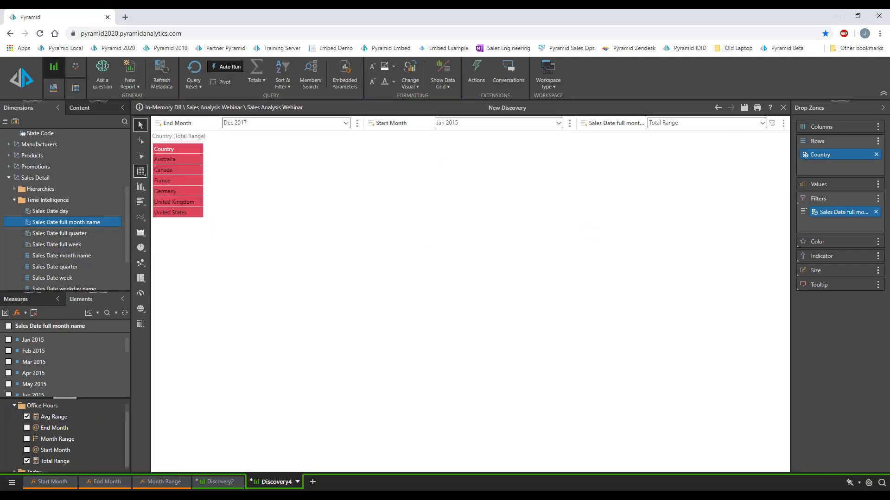
drag(844, 214, 845, 132)
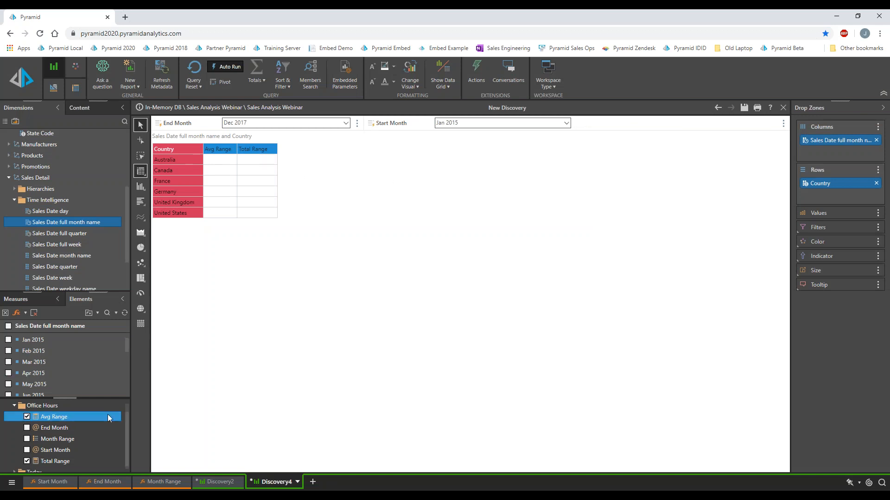
- Add the Sales measure from Sales Detail to the country grid
click(28, 301)
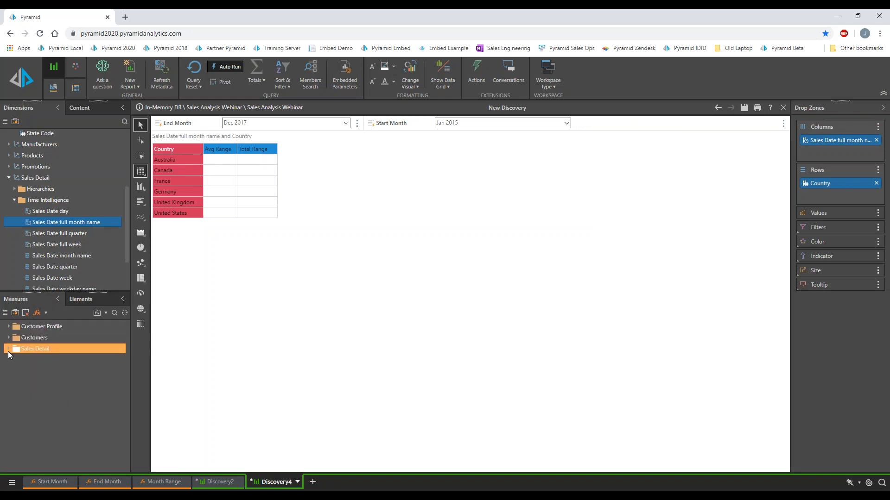
click(8, 348)
click(21, 438)
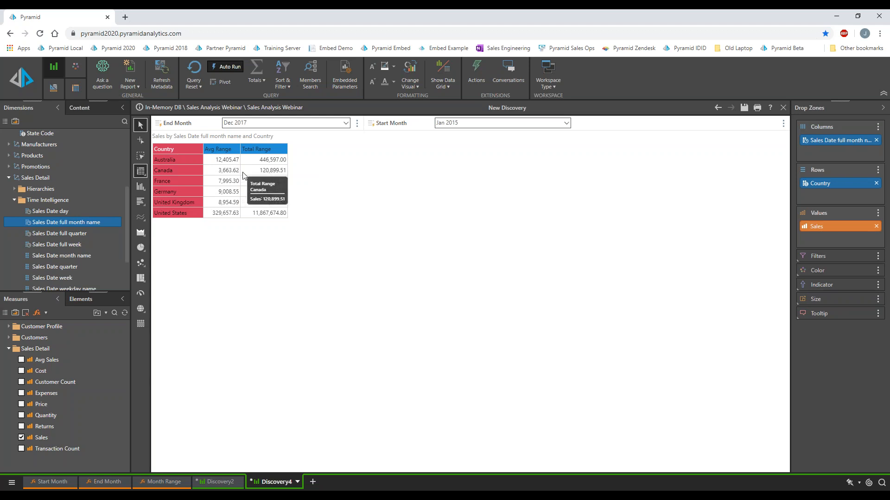
- Set the End Month parameter of the country grid to Jul 2015
click(346, 123)
scroll(298, 250, up, 5)
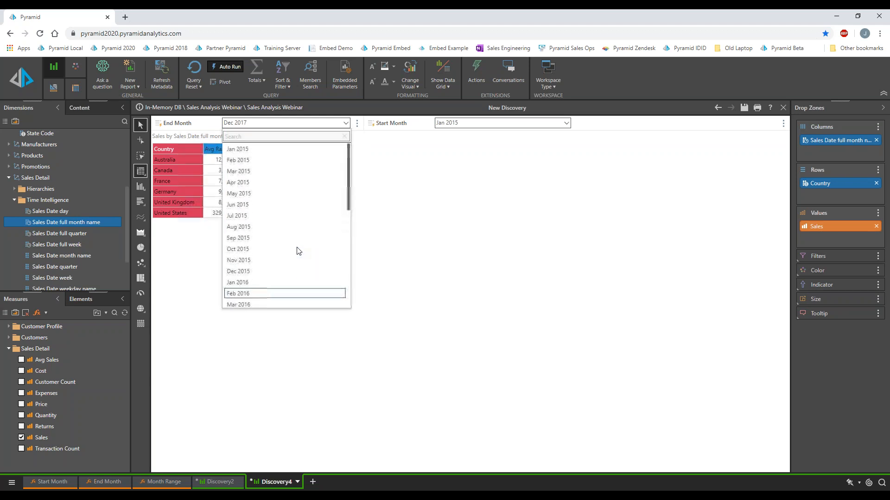
click(245, 216)
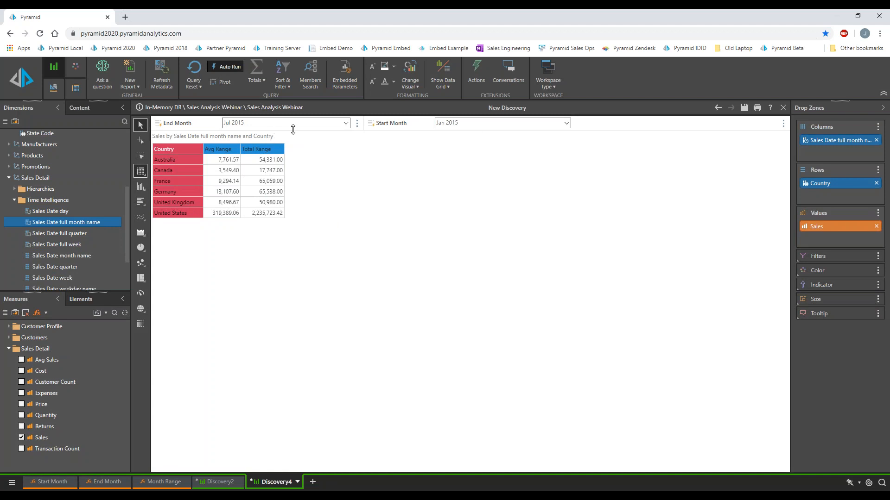
- Set the country grid's End Month parameter to Jul 2016 and its Start Month parameter to Jul 2015
click(345, 124)
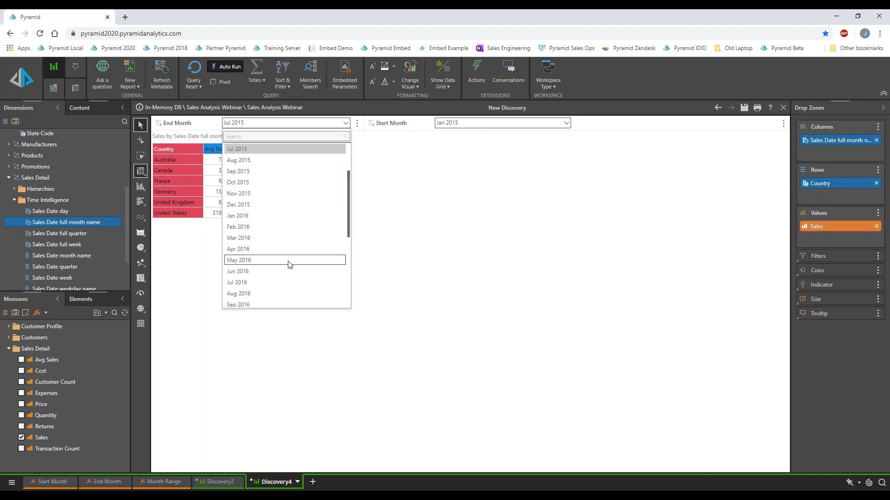
click(285, 283)
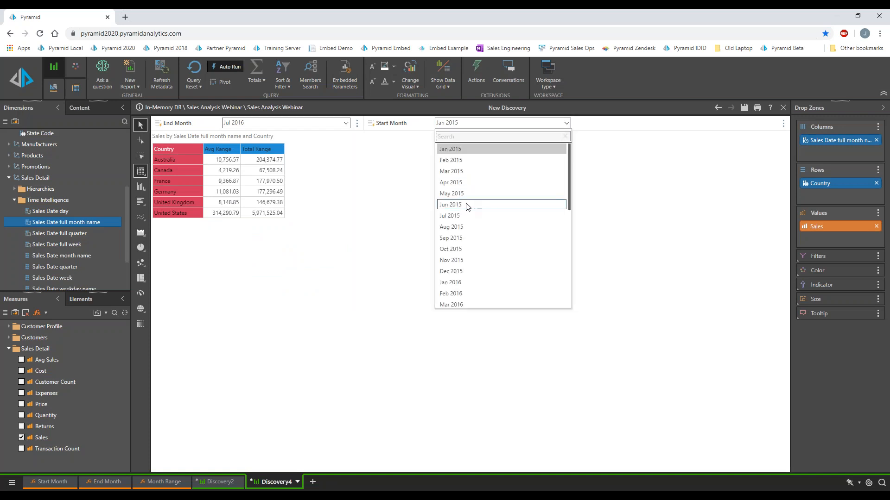
click(465, 215)
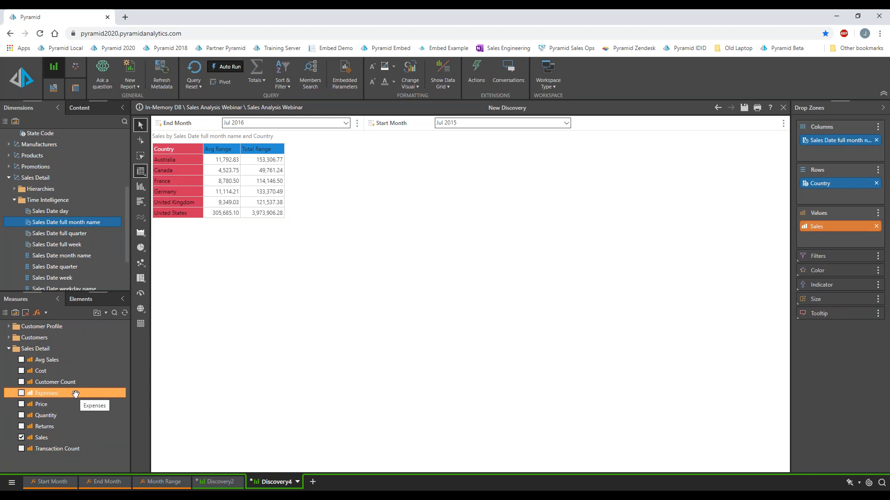
- Review the monthly sales chart in Discovery2 and the elements of Sales Date full month name in Discovery4
click(216, 483)
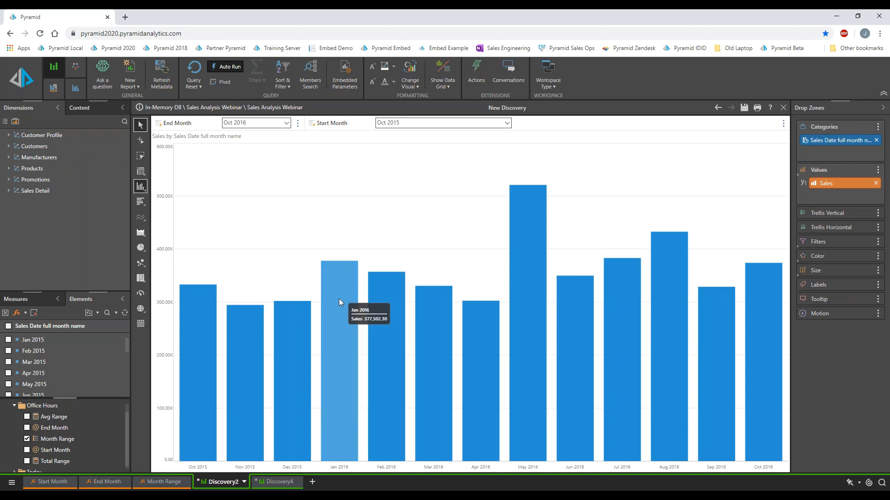
click(278, 482)
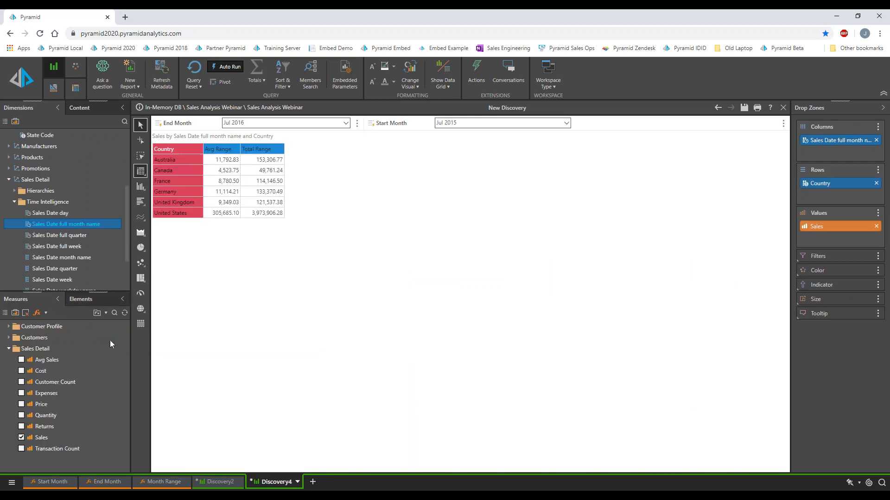
right_click(68, 224)
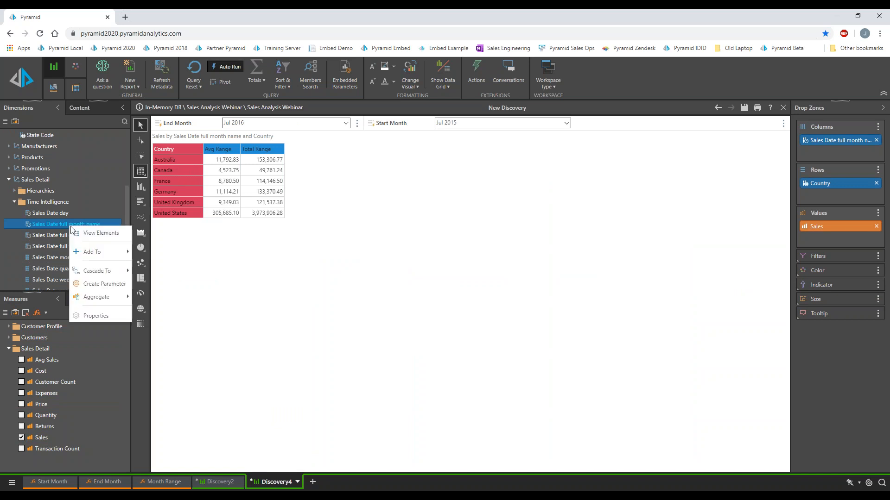
click(82, 232)
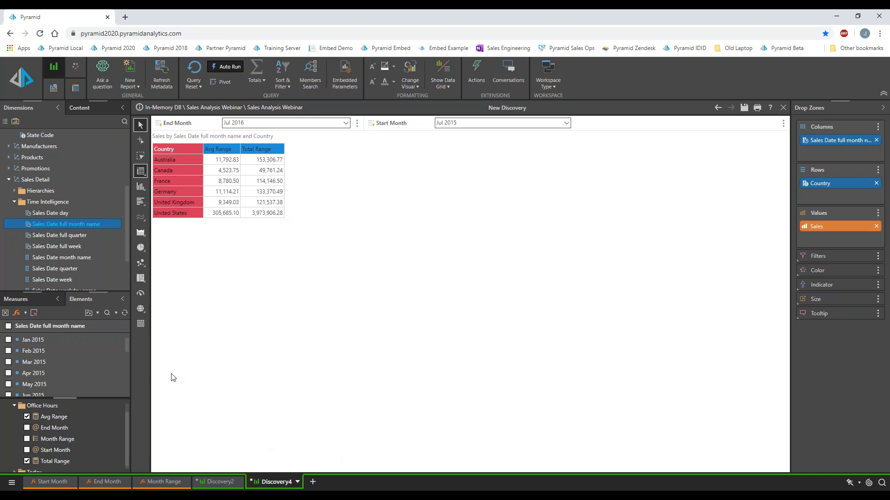
- Create a new formula from the measures and place an Average aggregation block on its canvas
click(15, 299)
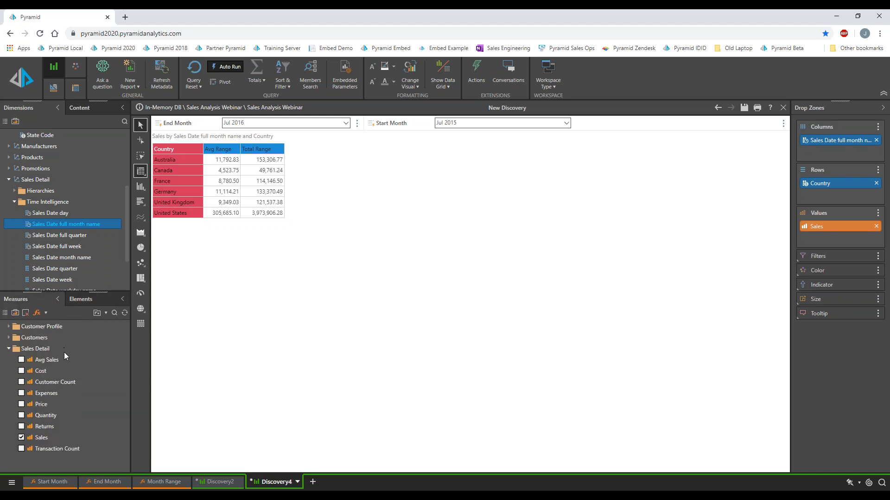
click(37, 313)
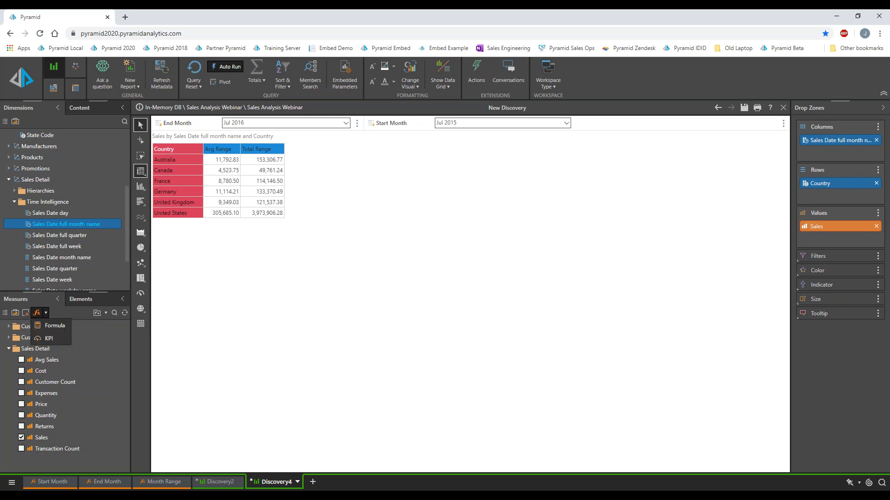
click(59, 327)
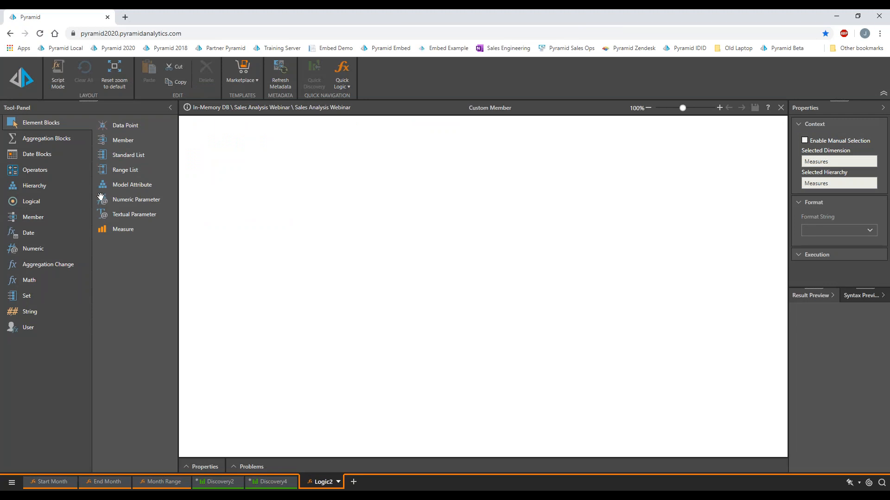
click(49, 139)
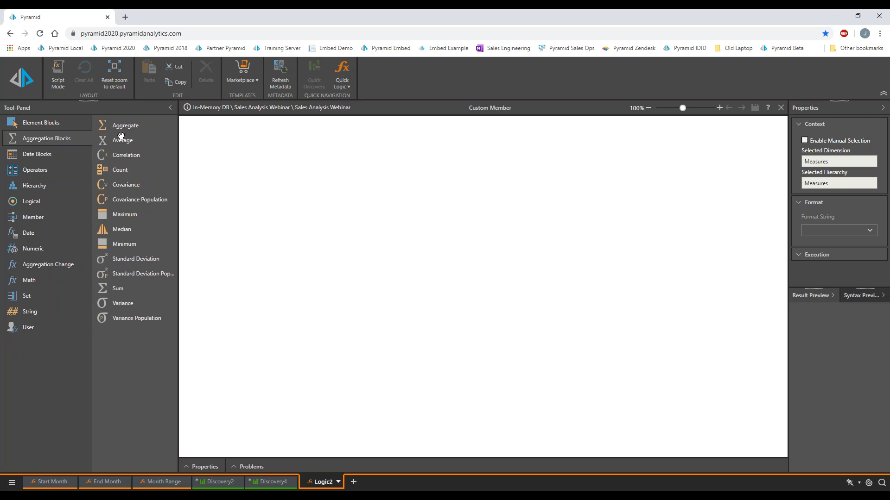
drag(114, 143, 258, 172)
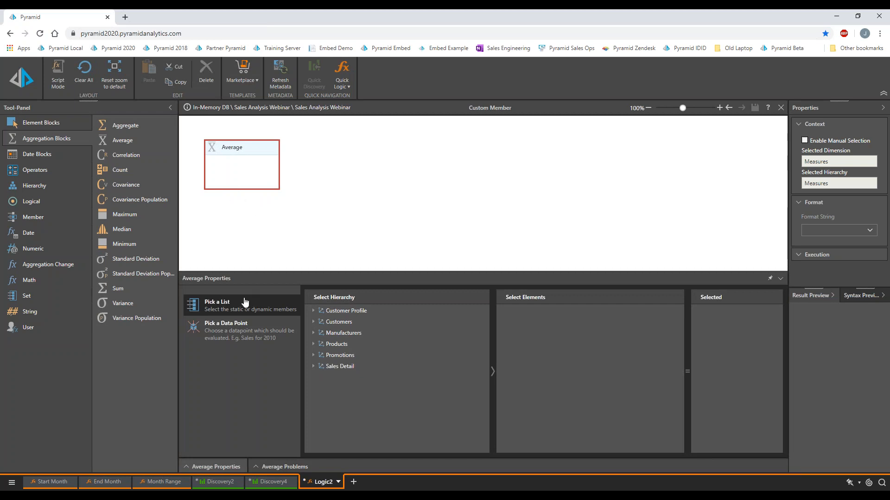
- Set the Average block's list to Month Range from the Office Hours folder, under Sales Detail's Sales Date full month name hierarchy
click(331, 323)
click(313, 366)
click(319, 388)
scroll(371, 370, down, 3)
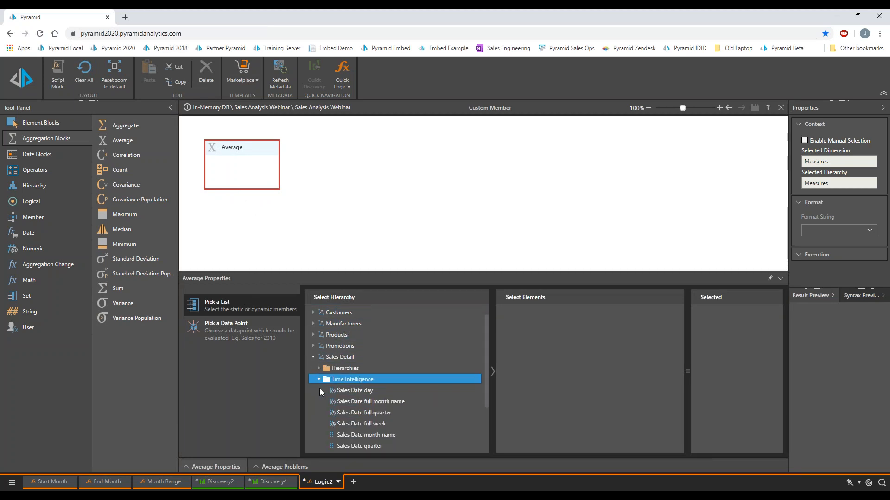
click(388, 337)
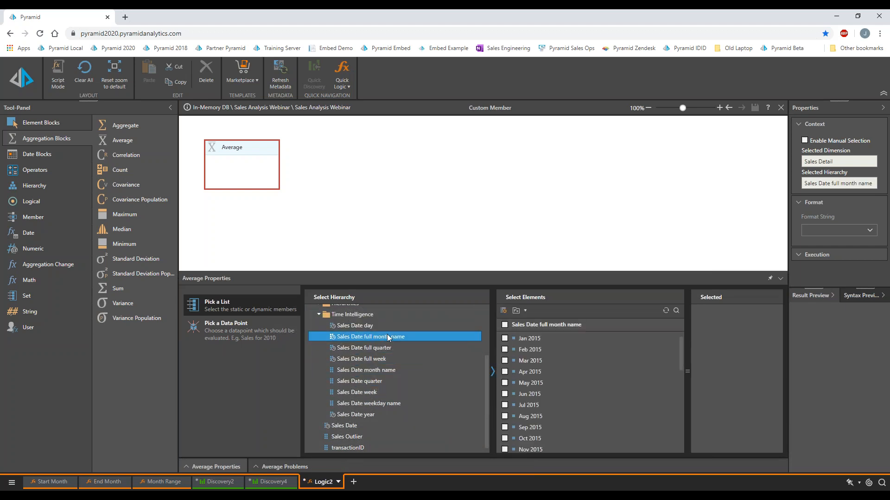
click(528, 314)
click(526, 333)
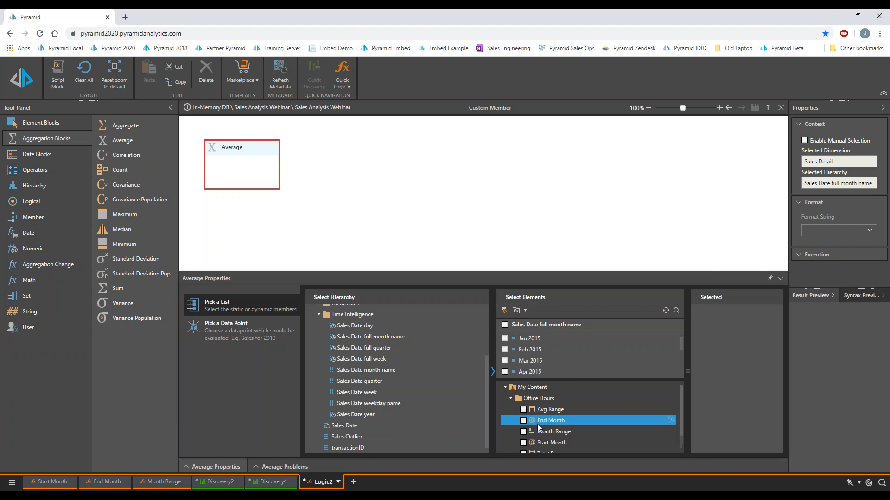
click(512, 398)
click(524, 432)
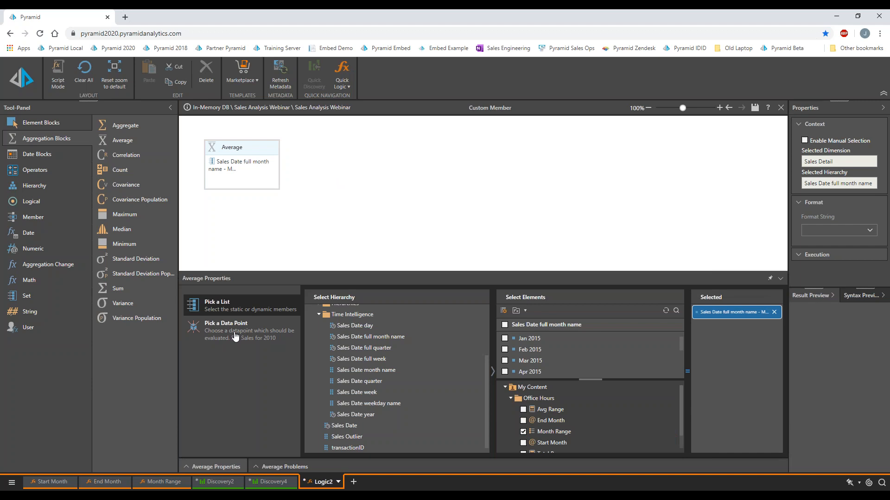
- Set the Average block's data point to the Sales measure from Sales Detail
click(236, 337)
click(312, 378)
click(333, 311)
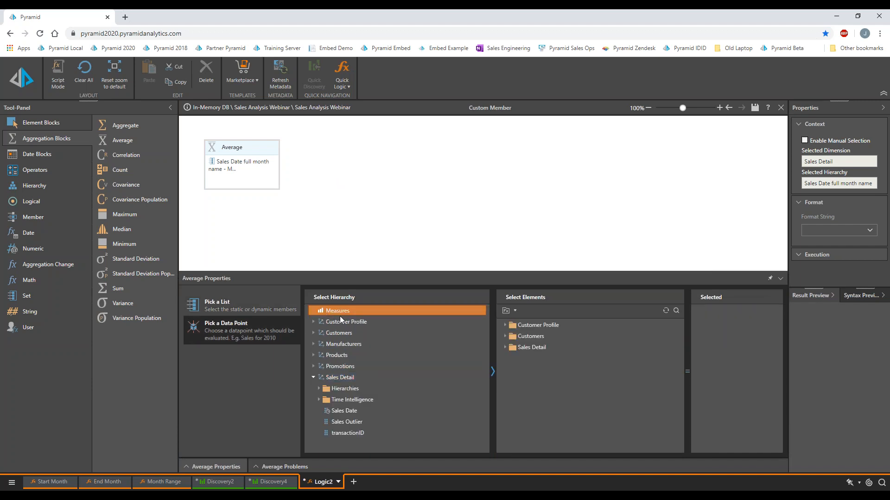
click(506, 348)
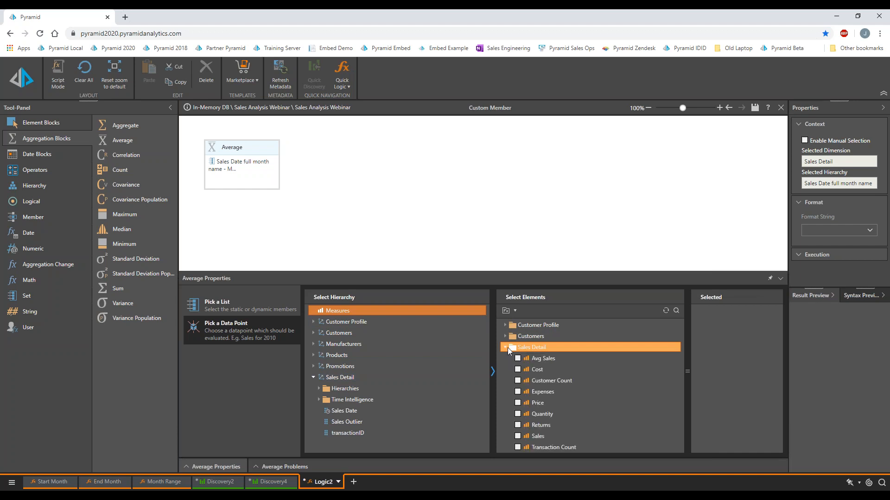
click(517, 436)
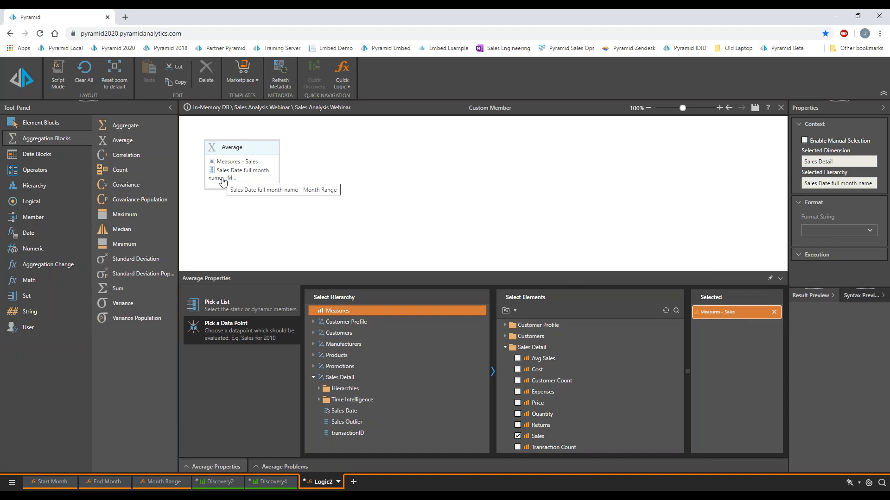
- Set the formula's format string to currency and manually assign it to the Measures dimension
click(864, 231)
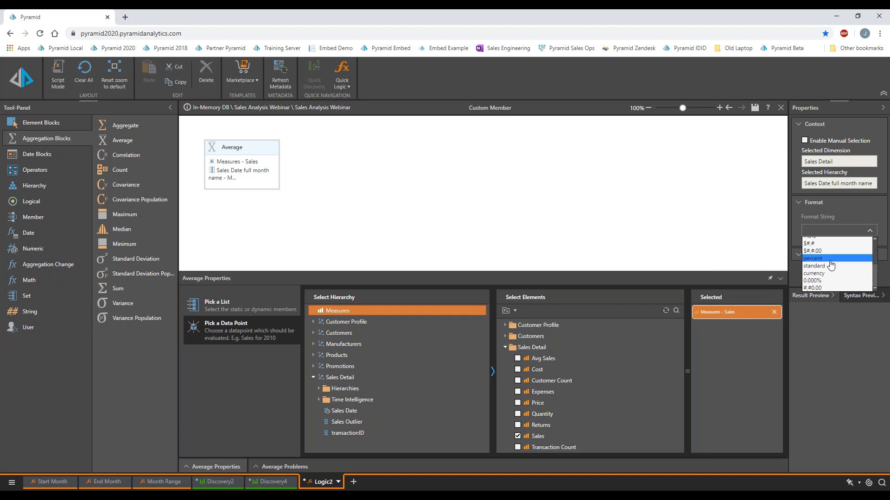
click(831, 274)
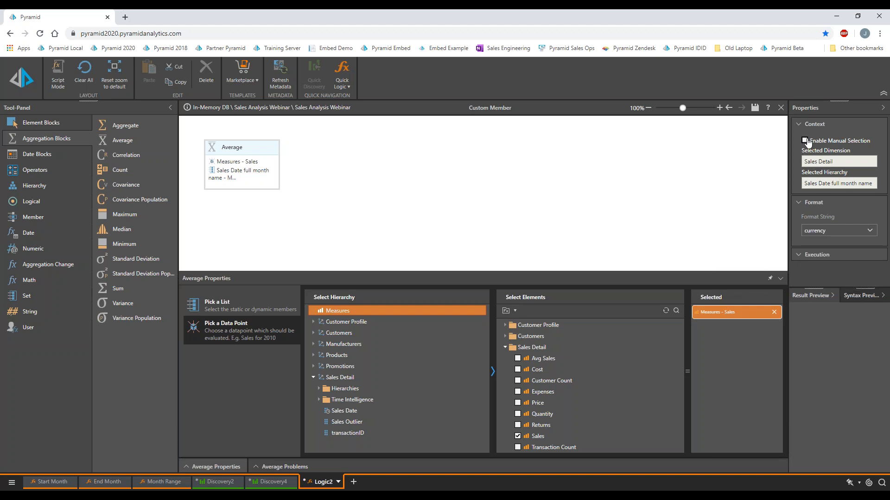
click(805, 140)
click(832, 160)
click(834, 174)
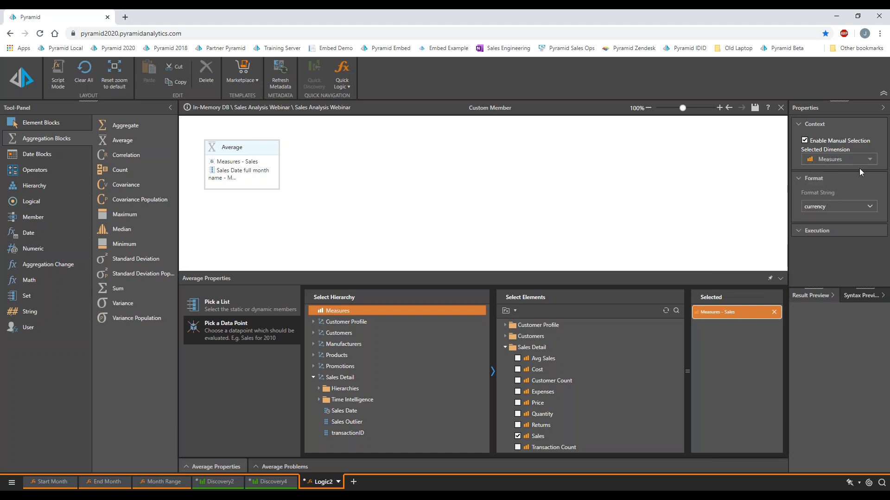
- Save the formula as Avg Sales Range in the Office Hours folder
click(755, 109)
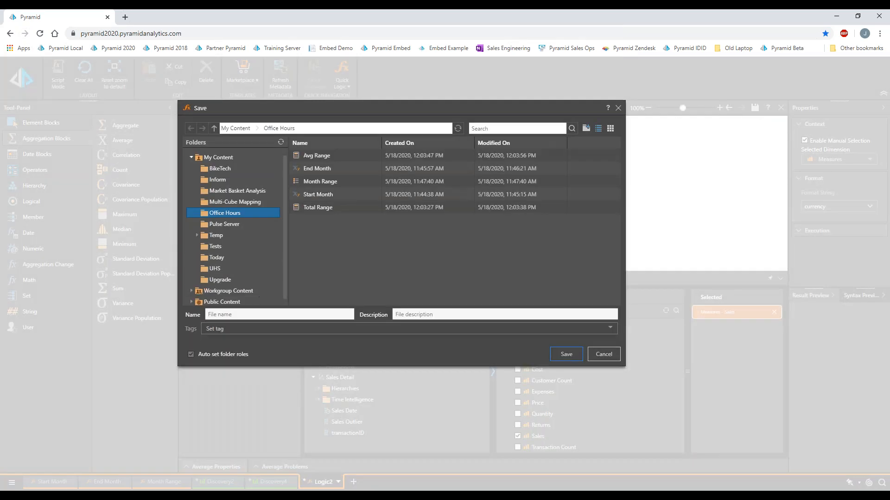
click(217, 313)
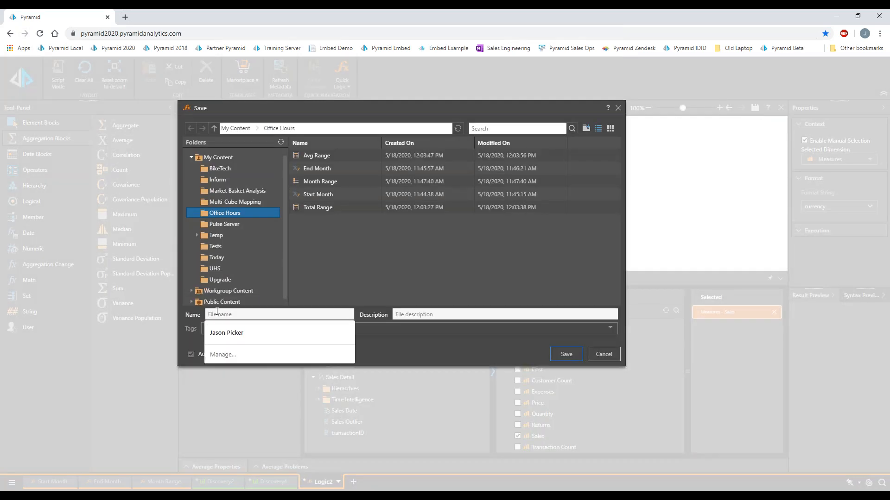
text(Avg Sales Range)
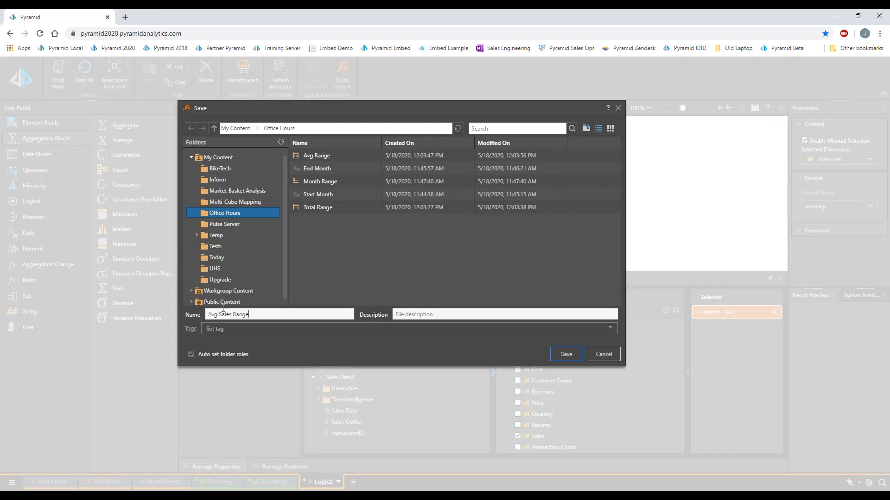
click(566, 355)
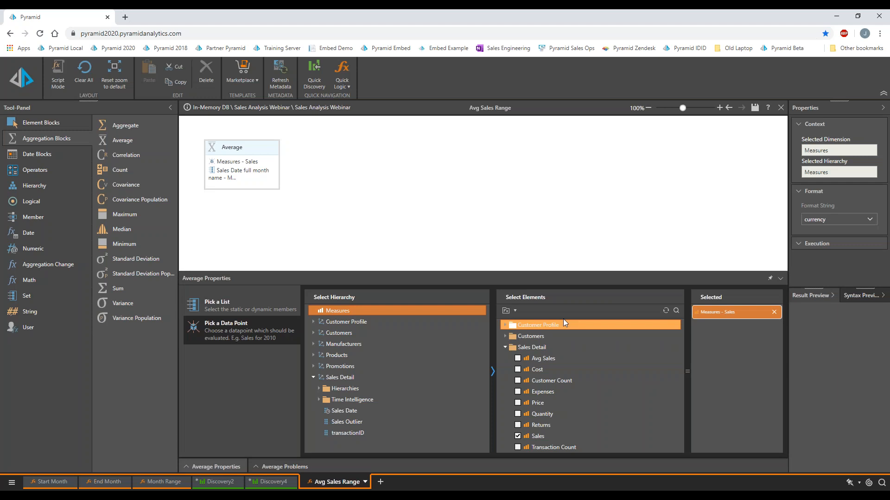
- Add the Avg Sales Range measure from My Content's Office Hours folder to the monthly sales chart in Discovery2
click(213, 484)
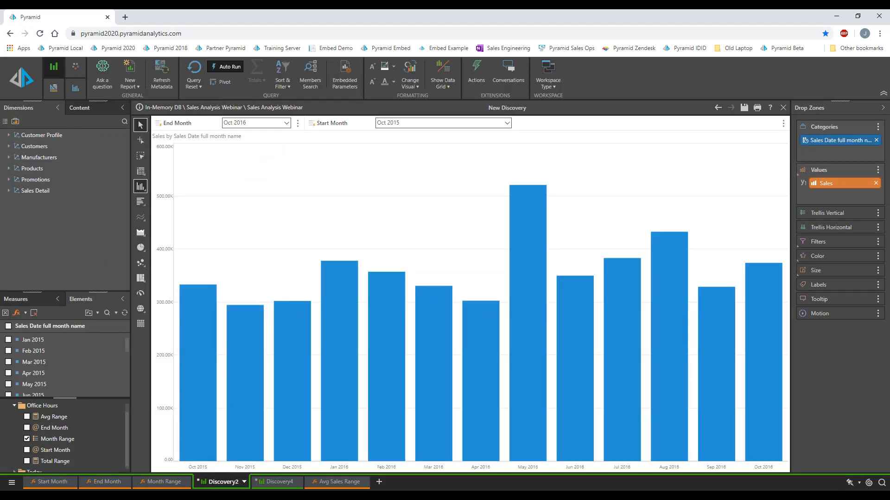
click(20, 301)
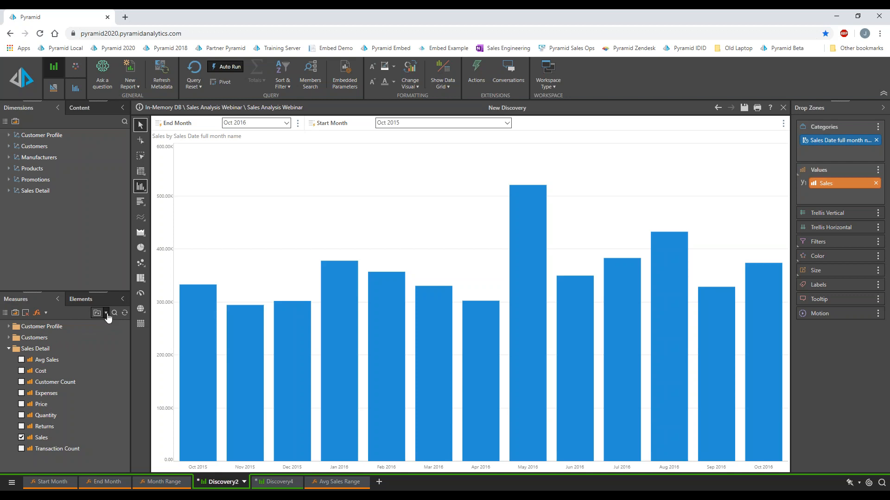
click(105, 313)
click(116, 328)
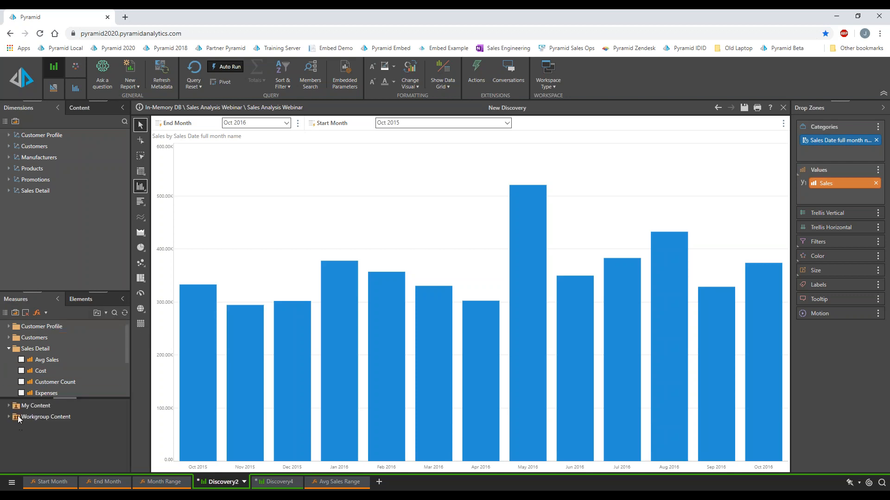
click(9, 406)
click(14, 417)
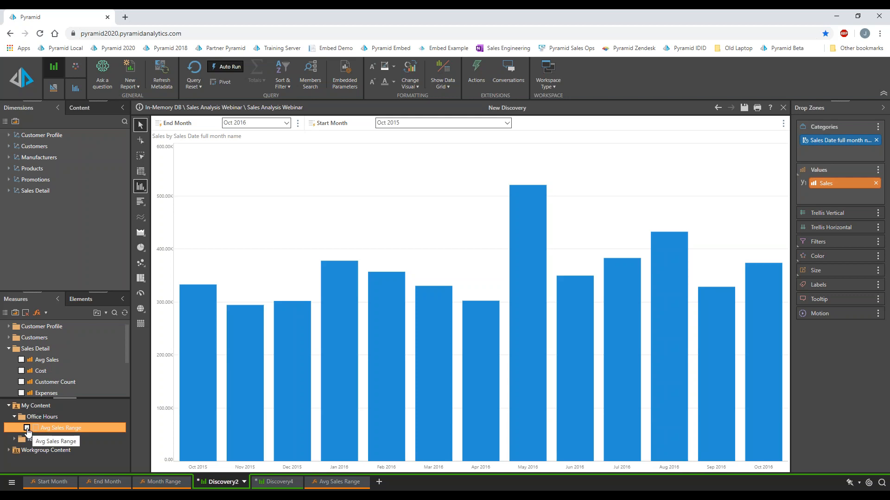
click(27, 428)
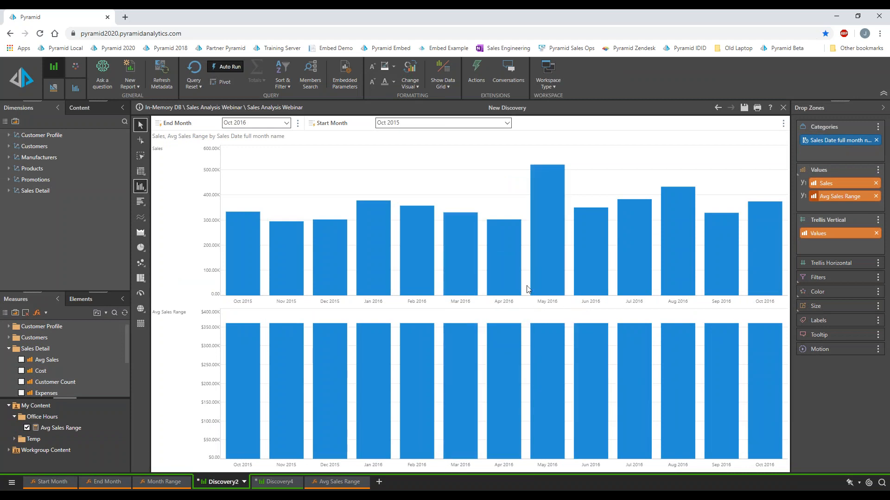
- Overlay Avg Sales Range on the Sales columns in a single chart and place it ahead of Sales in the values
drag(848, 191, 705, 219)
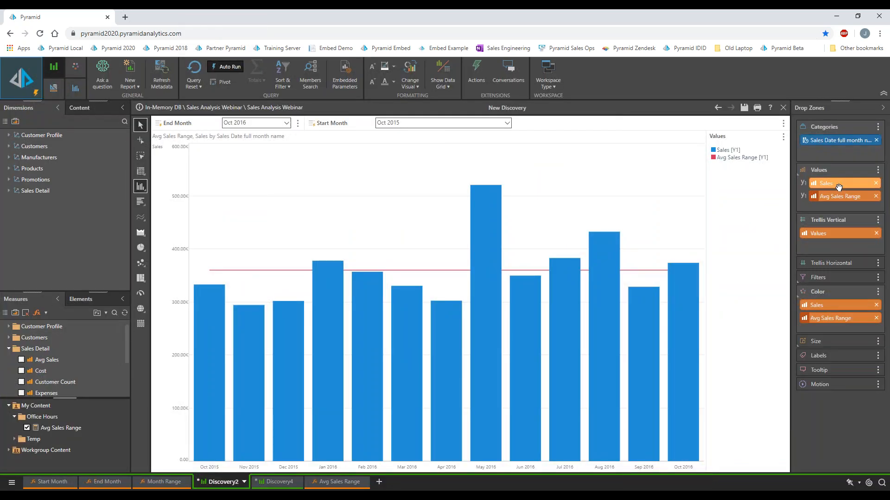
drag(833, 185, 834, 204)
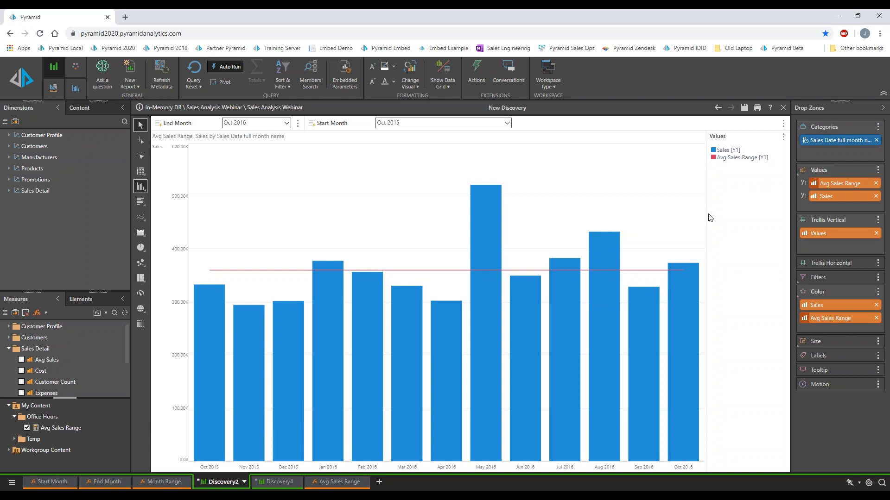
- Show value data labels above the Avg Sales Range line in the monthly sales chart
right_click(718, 161)
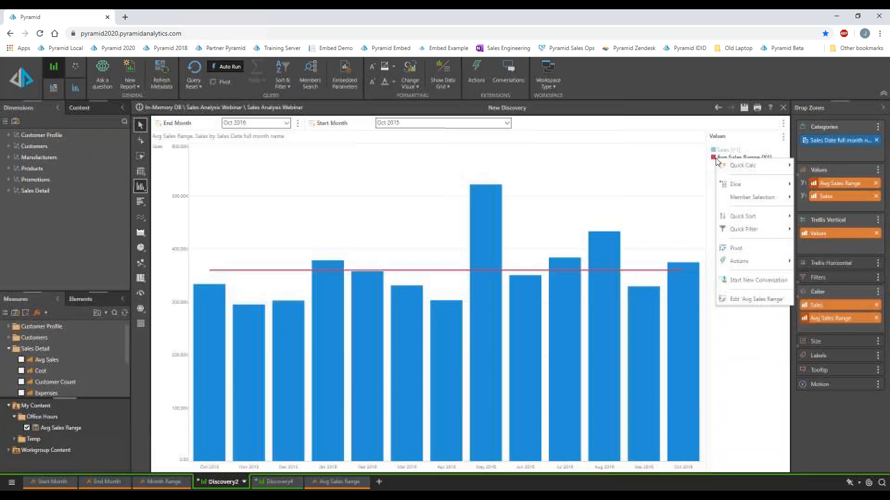
click(746, 300)
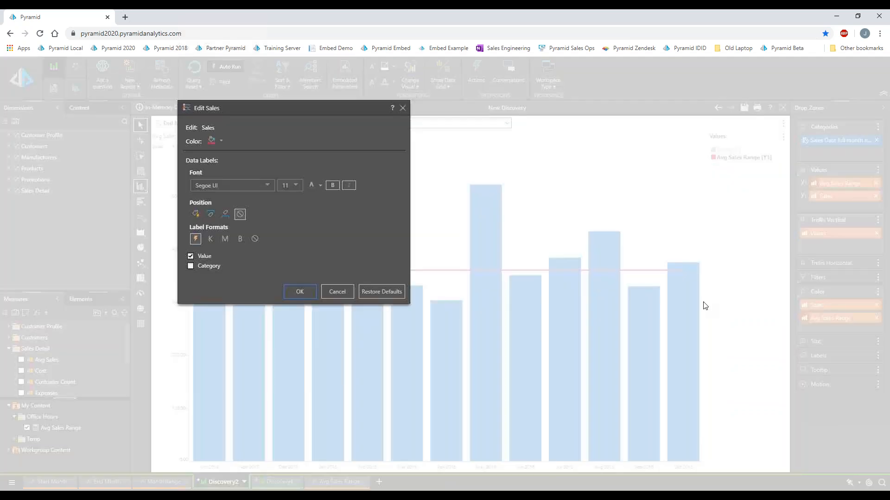
click(196, 215)
click(299, 292)
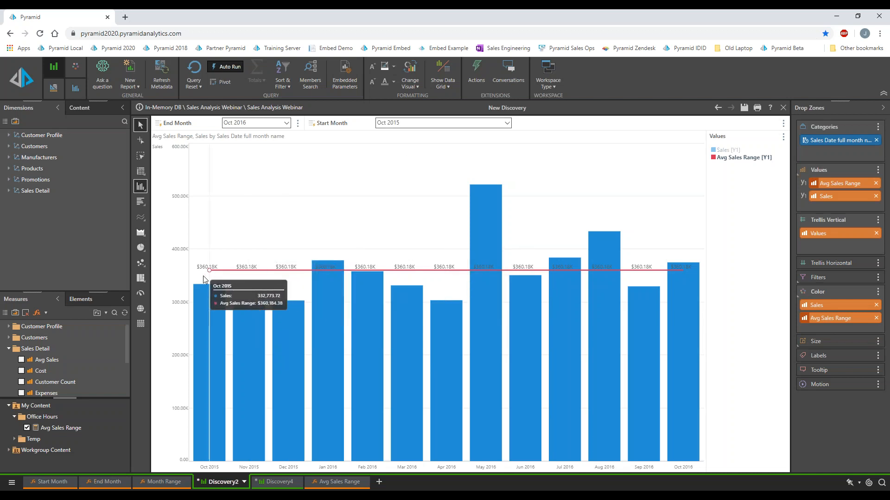
- Set the chart's Start Month to Mar 2016 and End Month to Sep 2017
click(401, 128)
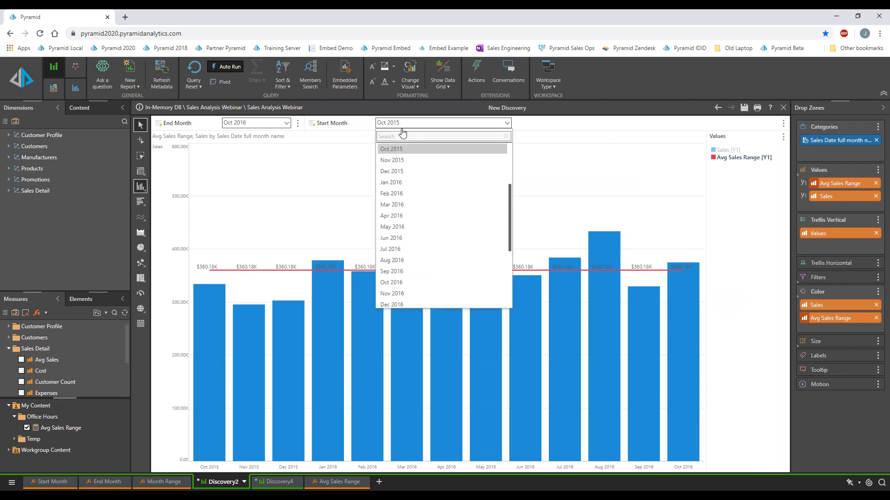
click(411, 204)
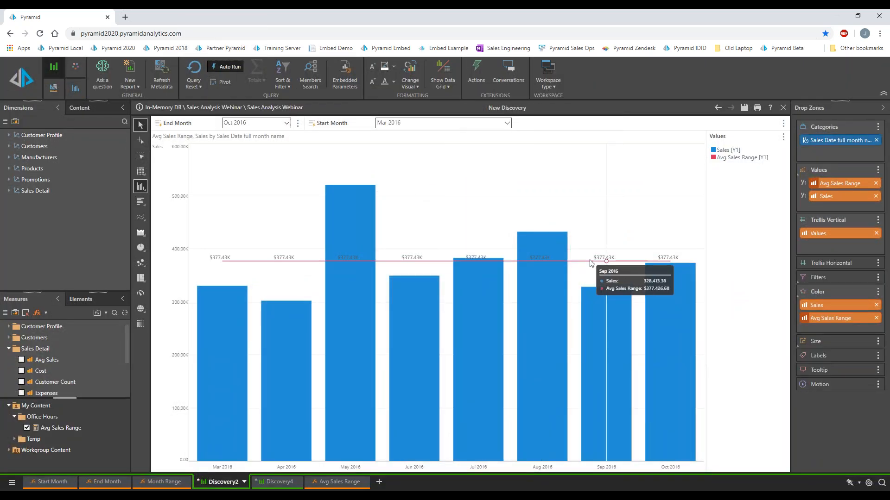
click(258, 123)
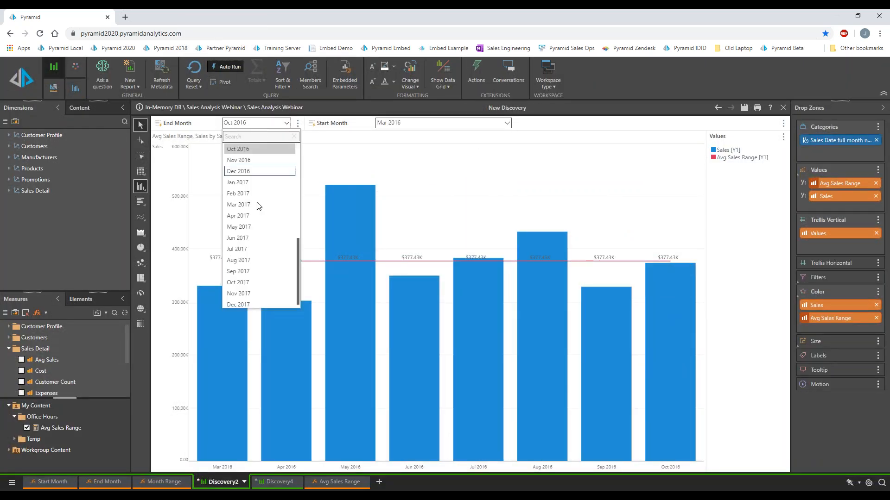
click(254, 272)
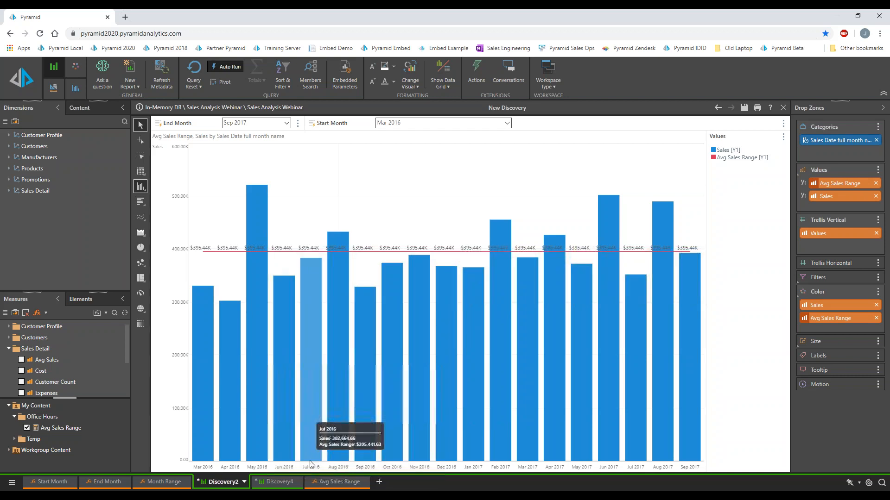
- Review the Avg Sales Range formula, the monthly chart in Discovery2 and the country grid in Discovery4
click(335, 482)
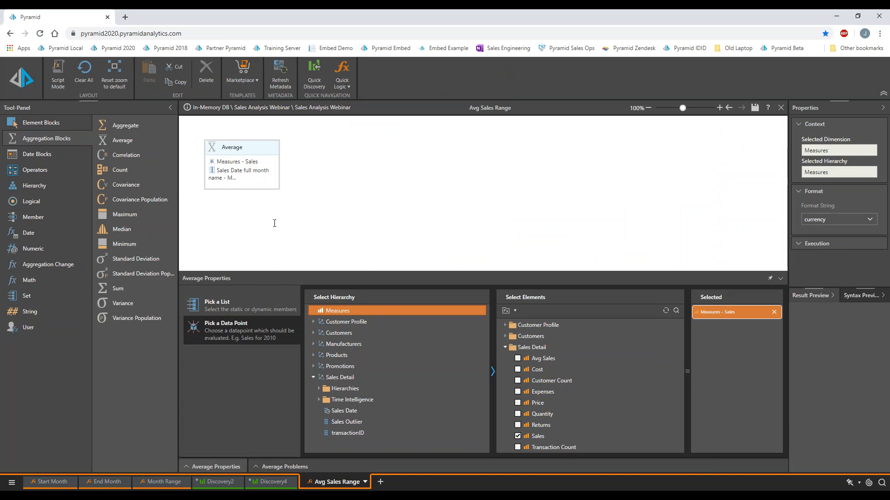
click(220, 482)
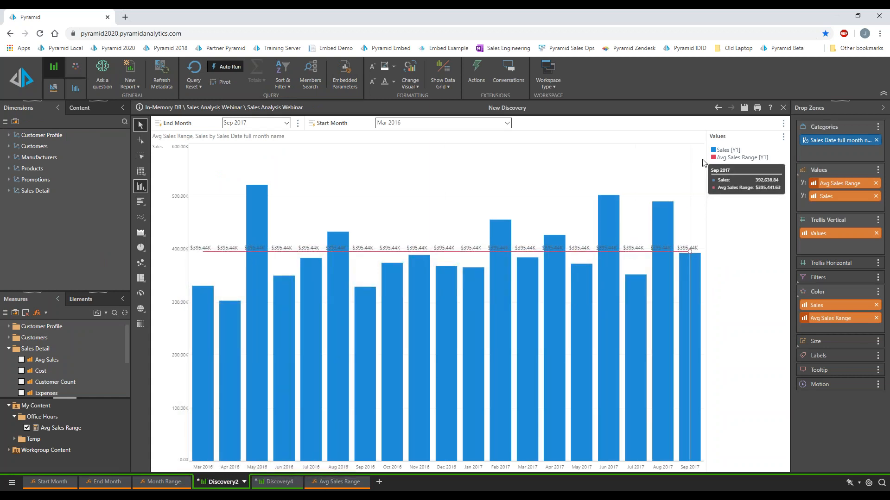
click(278, 482)
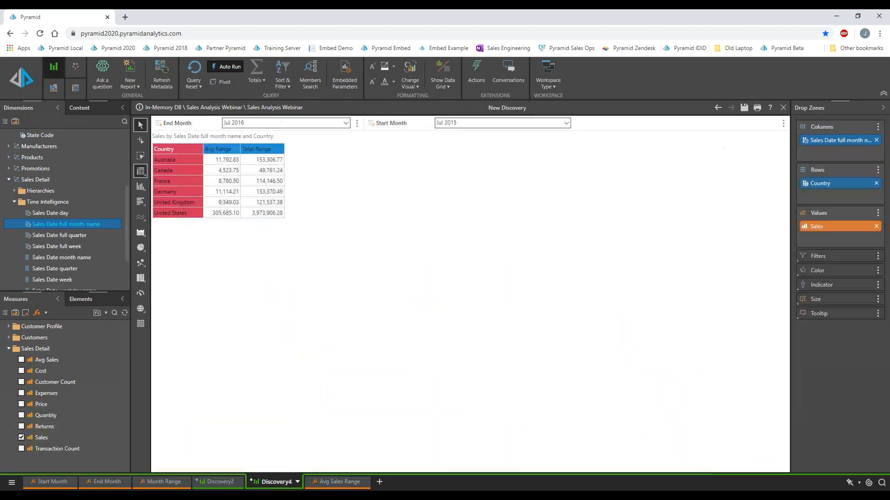